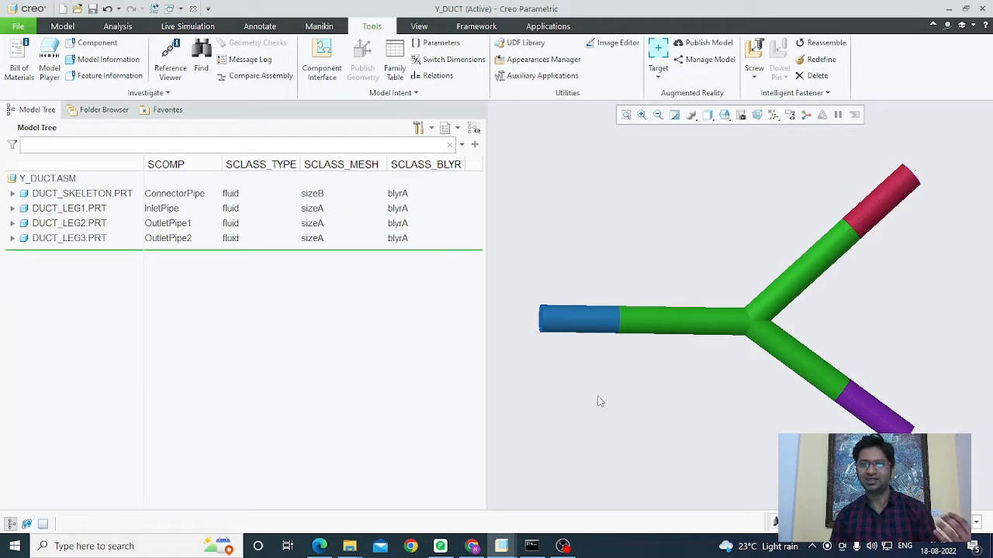
scroll(525, 363, "up", 2)
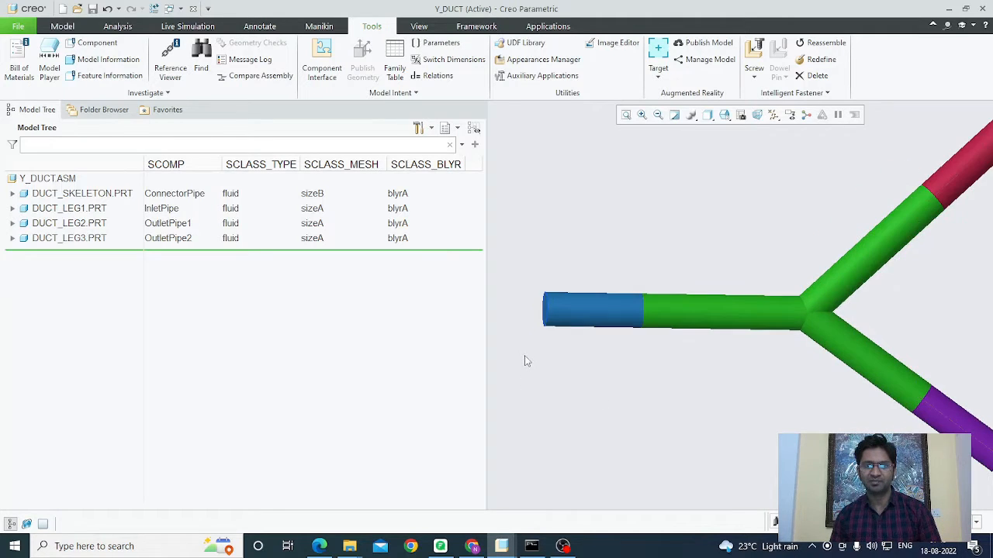
scroll(545, 361, "down", 2)
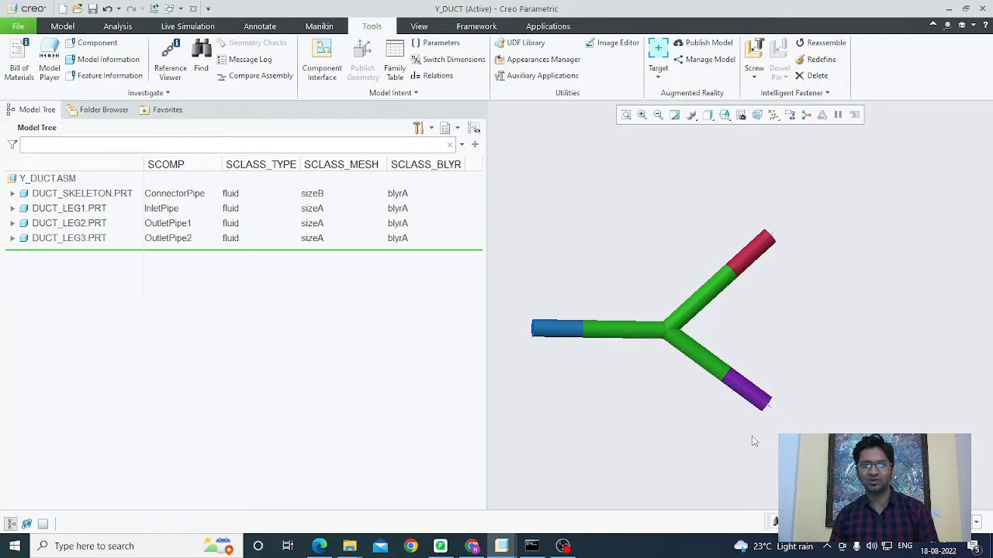
mouse_move(641, 424)
middle_mouse_down()
mouse_move(647, 412)
mouse_move(649, 429)
middle_mouse_up()
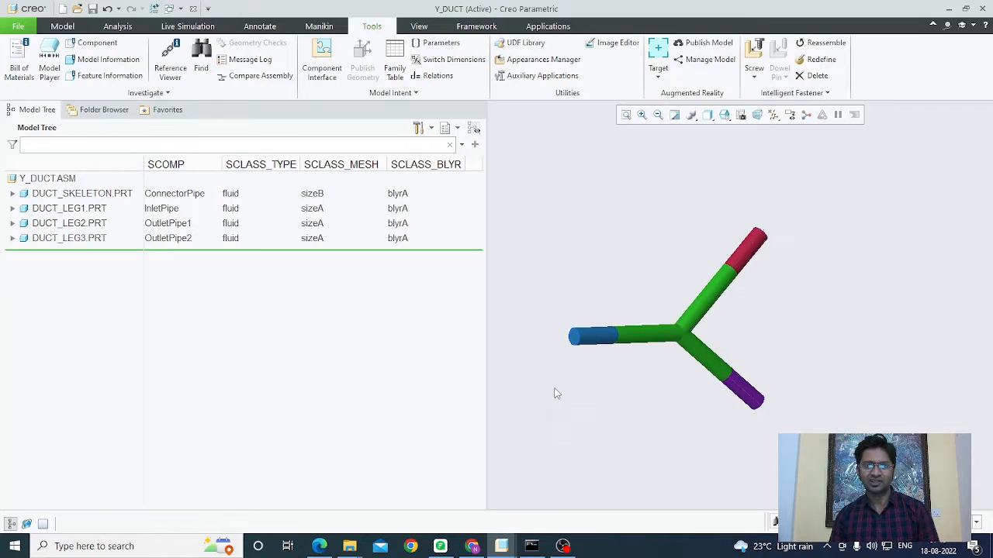
Inspect the surface-level parameters assigned to the inlet end face of DUCT_LEG1.
scroll(555, 372, "down", 6)
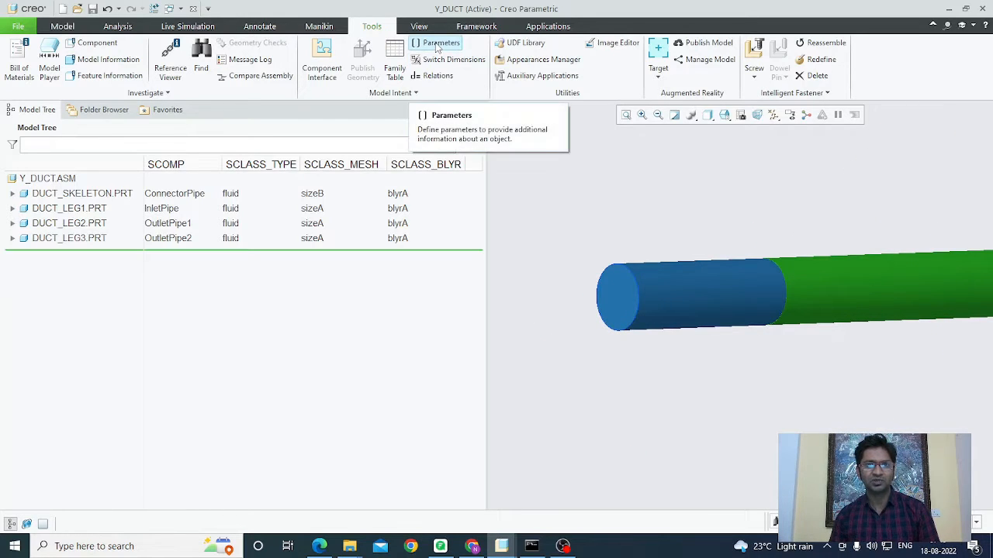
left_click(439, 44)
left_click(213, 264)
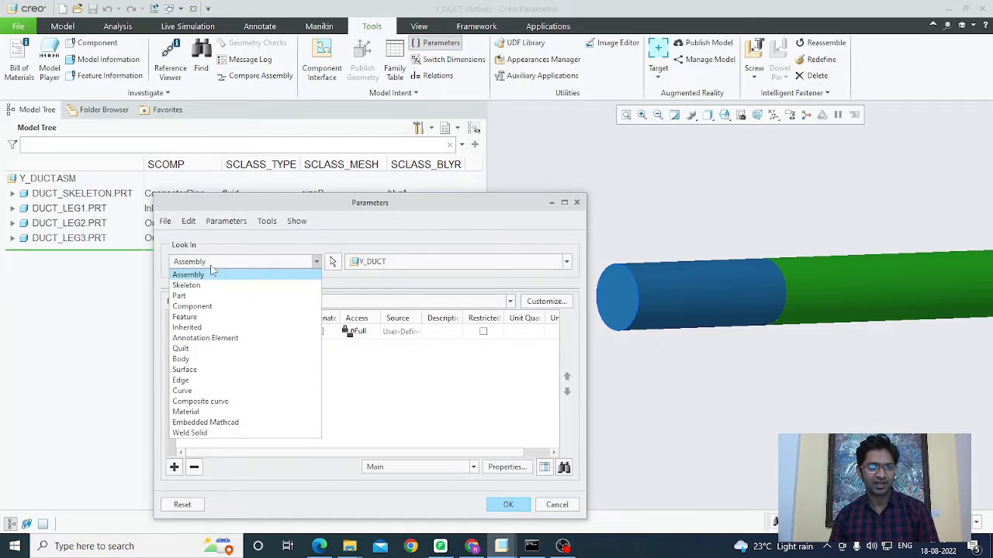
left_click(196, 373)
left_click(333, 262)
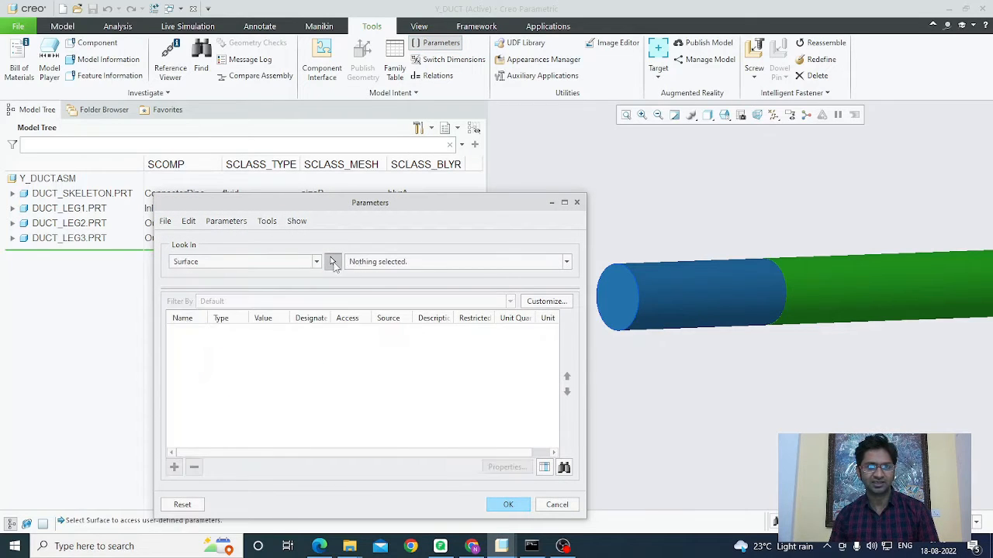
left_click(615, 309)
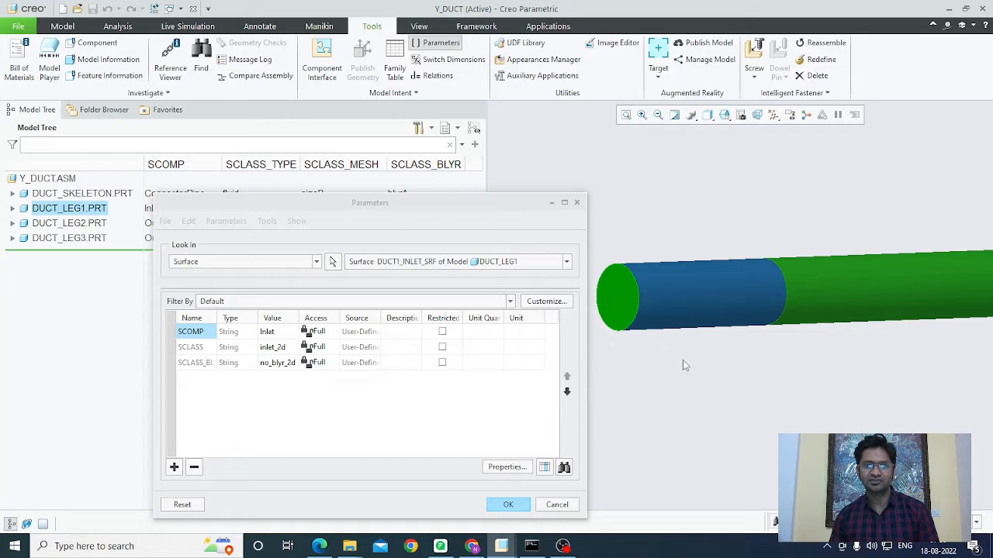
scroll(682, 363, "up", 5)
middle_click_drag(762, 406, 891, 262)
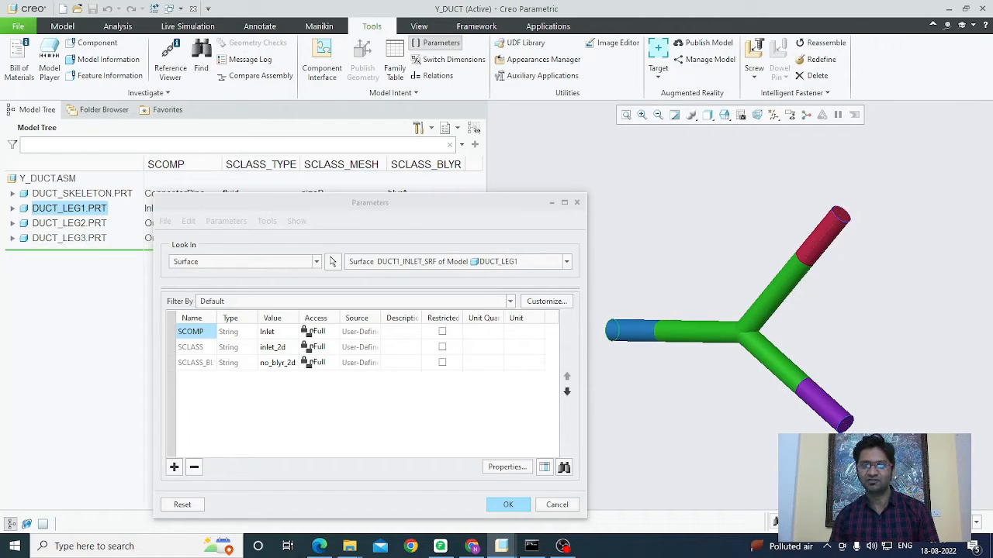
middle_click_drag(727, 437, 780, 448)
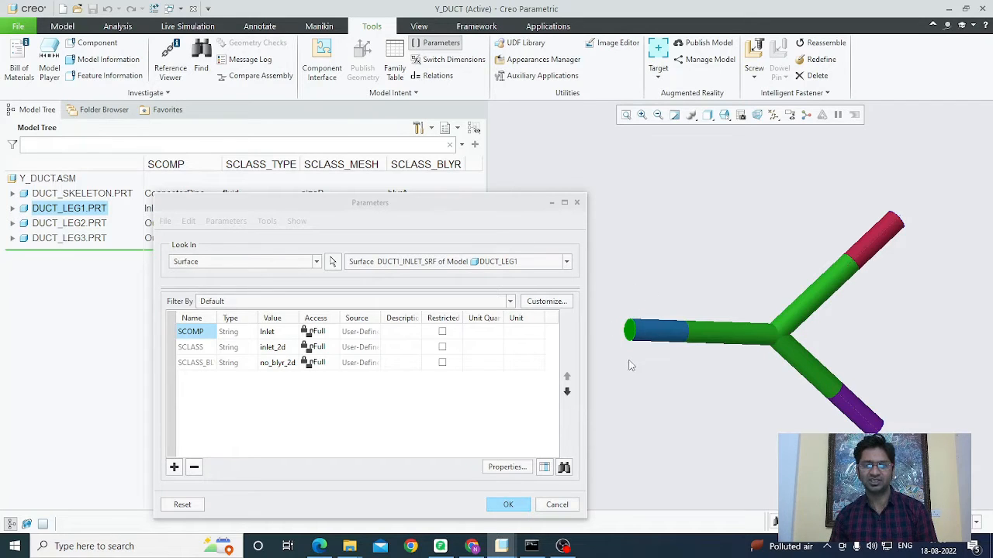
left_click(508, 505)
mouse_move(698, 415)
middle_mouse_down()
mouse_move(675, 404)
mouse_move(665, 413)
middle_mouse_up()
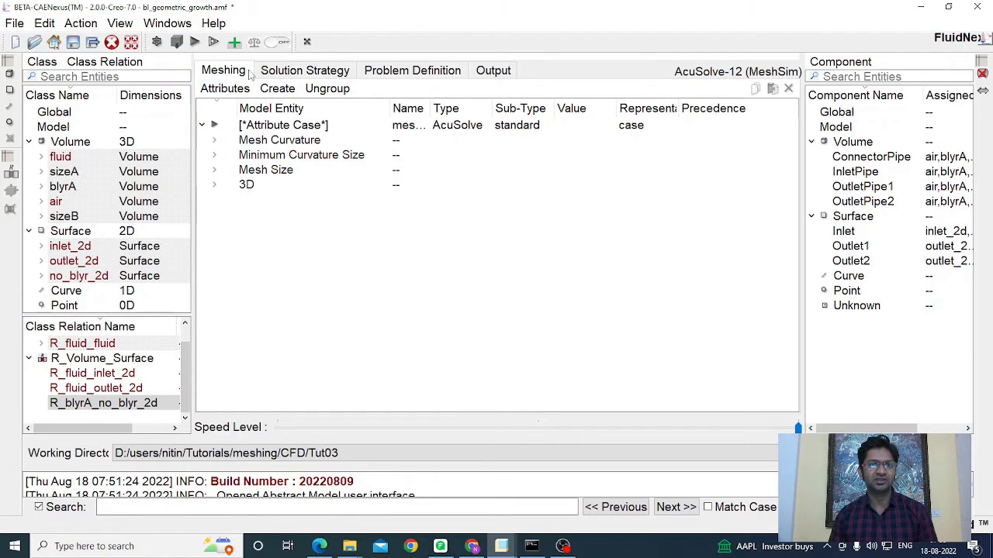
In CAENexus, review the 3D meshing attributes and the 3D boundary layer types available for the inside boundary of blyrA.
left_click(215, 186)
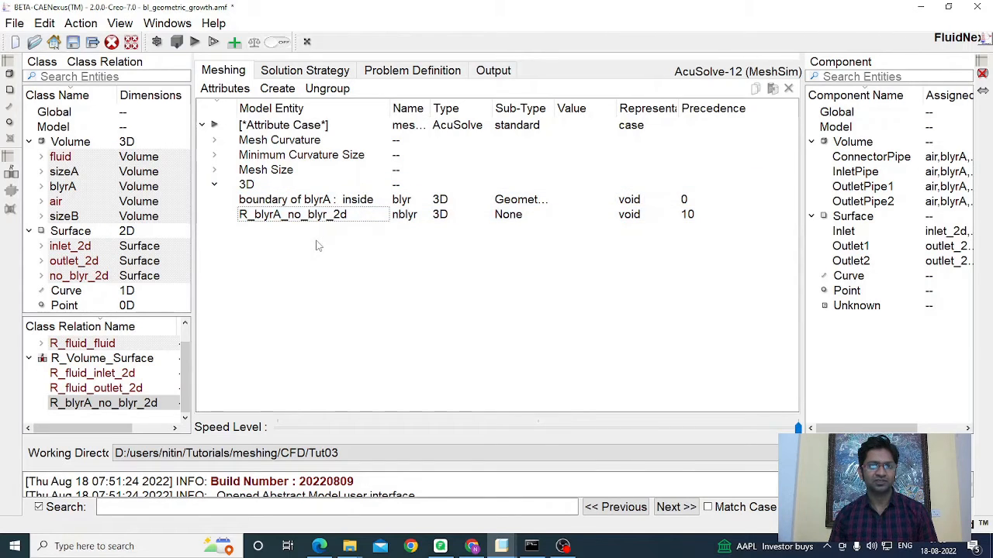
left_click(291, 202)
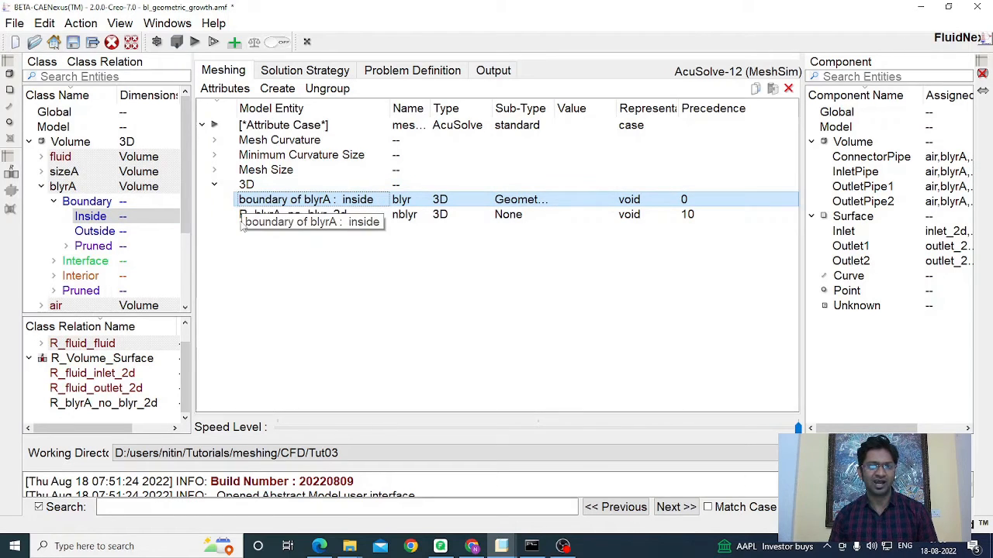
left_click(91, 217)
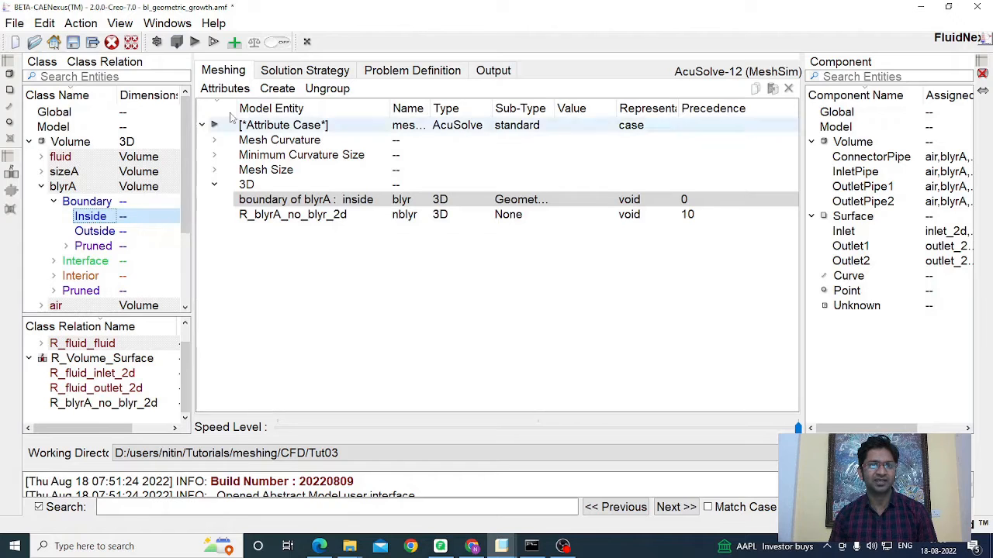
left_click(279, 90)
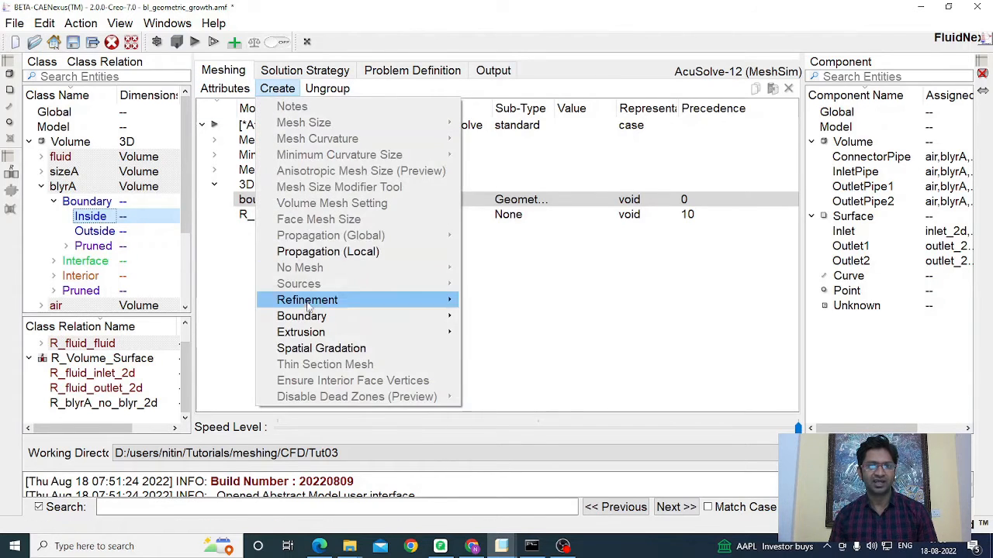
mouse_move(301, 319)
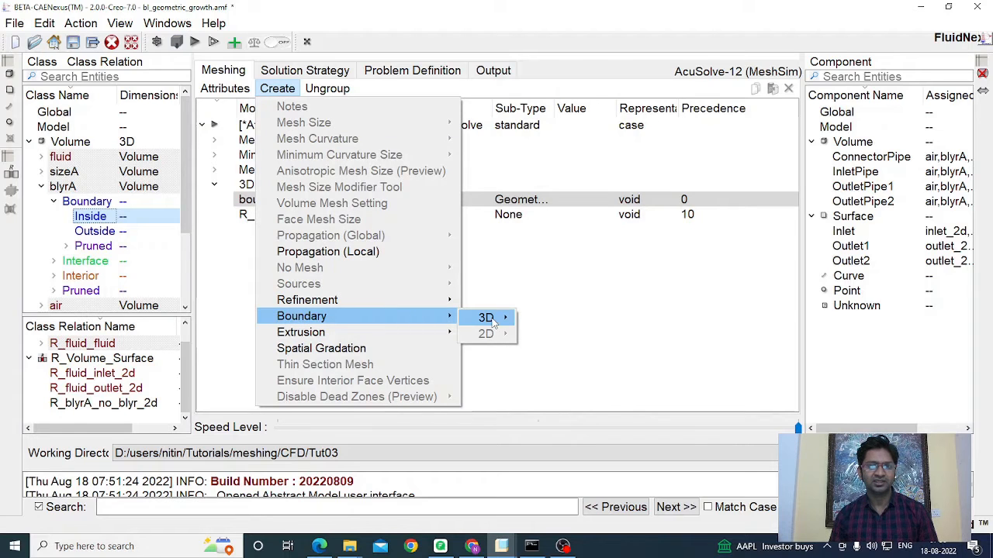
mouse_move(493, 323)
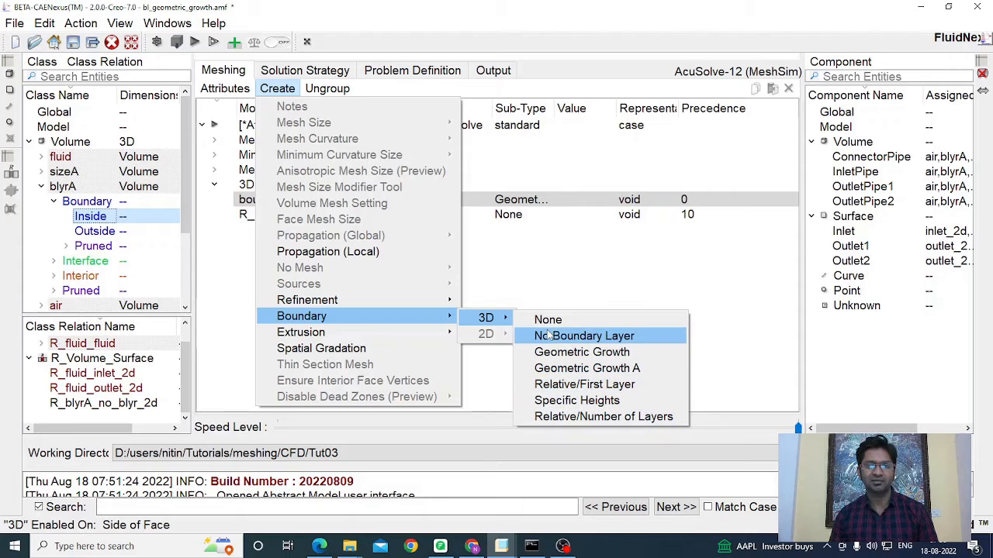
left_click(532, 277)
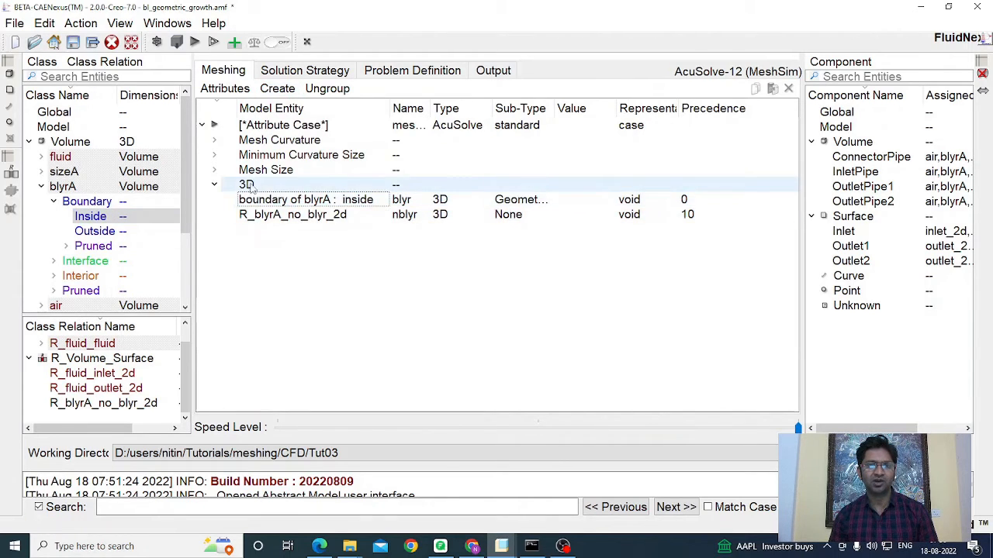
Choose Geometric Growth as the type of the blyr attribute on the inside boundary of blyrA and apply it.
double_click(339, 203)
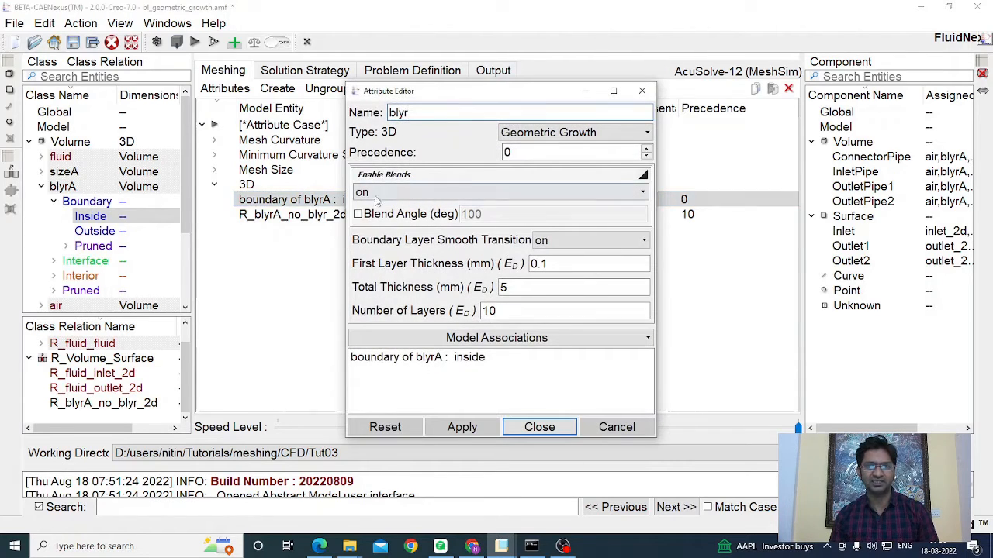
left_click_drag(488, 96, 481, 91)
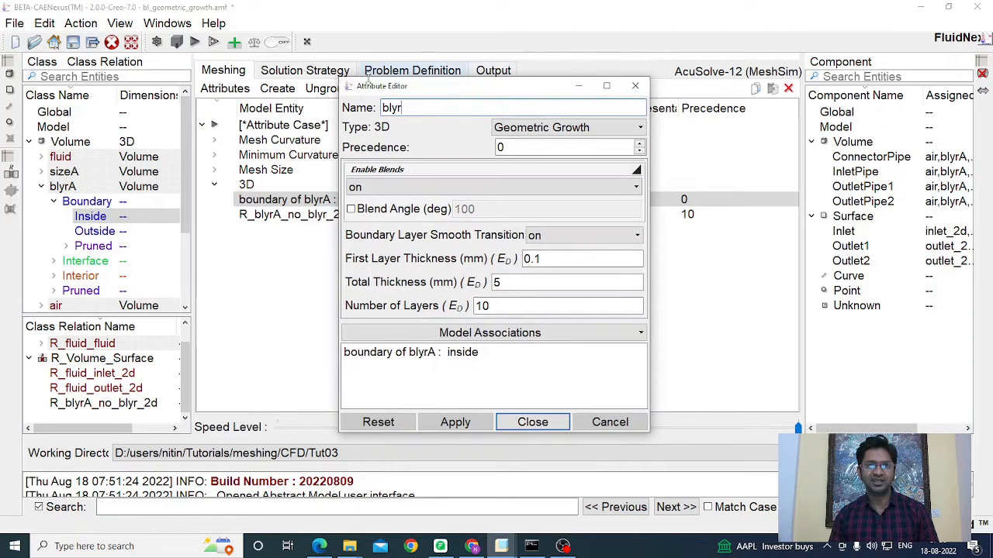
left_click(564, 129)
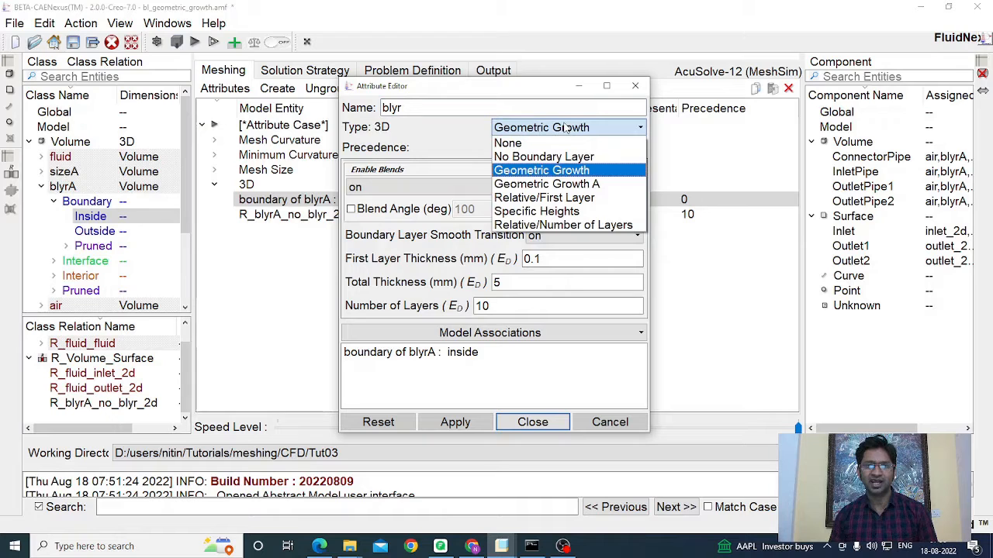
left_click(549, 171)
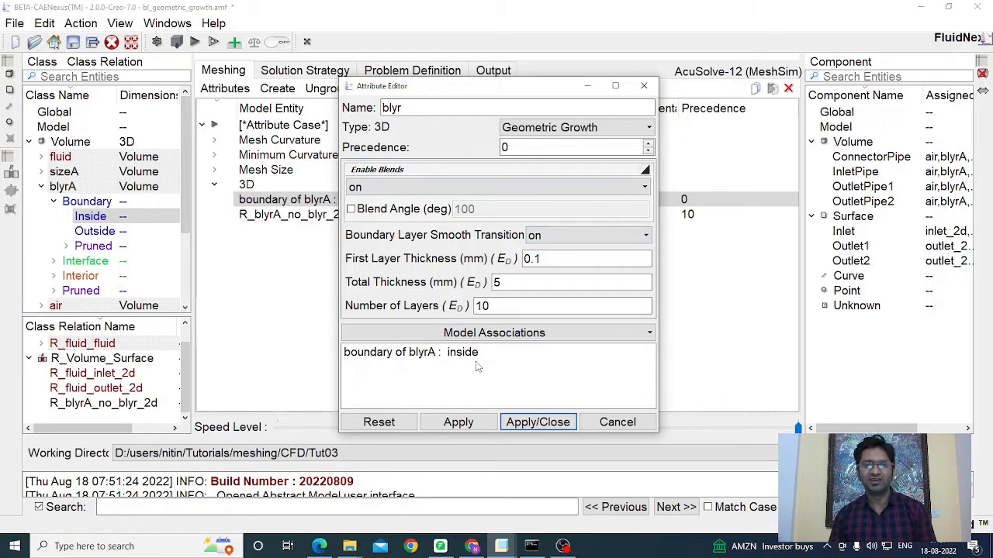
left_click(537, 422)
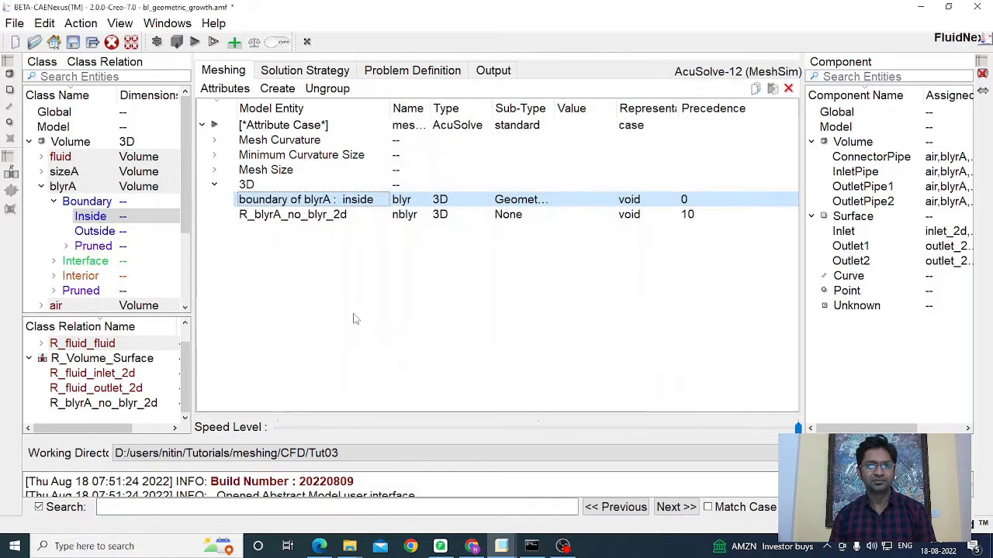
Choose None as the 3D type of the nblyr attribute on the R_blyrA_no_blyr_2d relation and apply it.
double_click(311, 218)
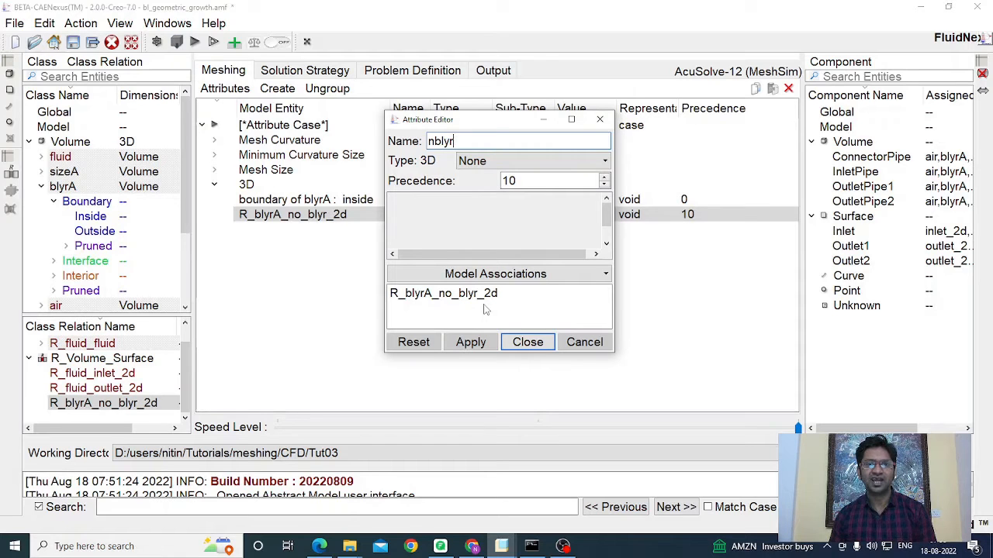
left_click(525, 163)
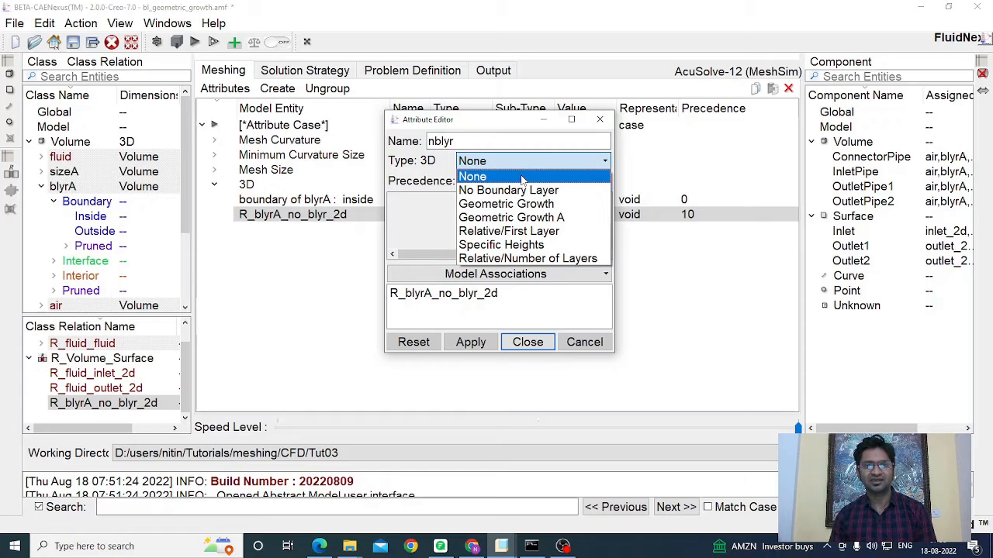
left_click(523, 178)
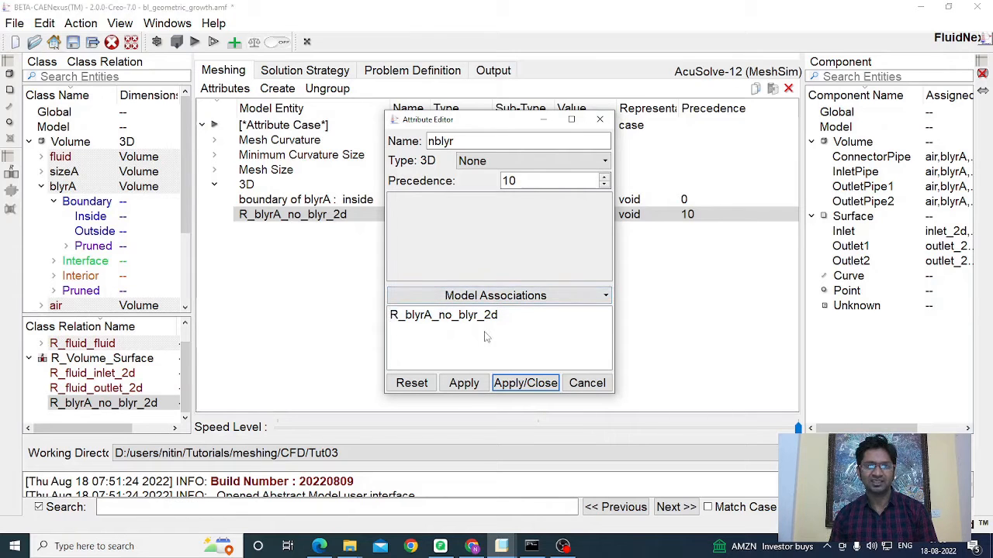
left_click(526, 384)
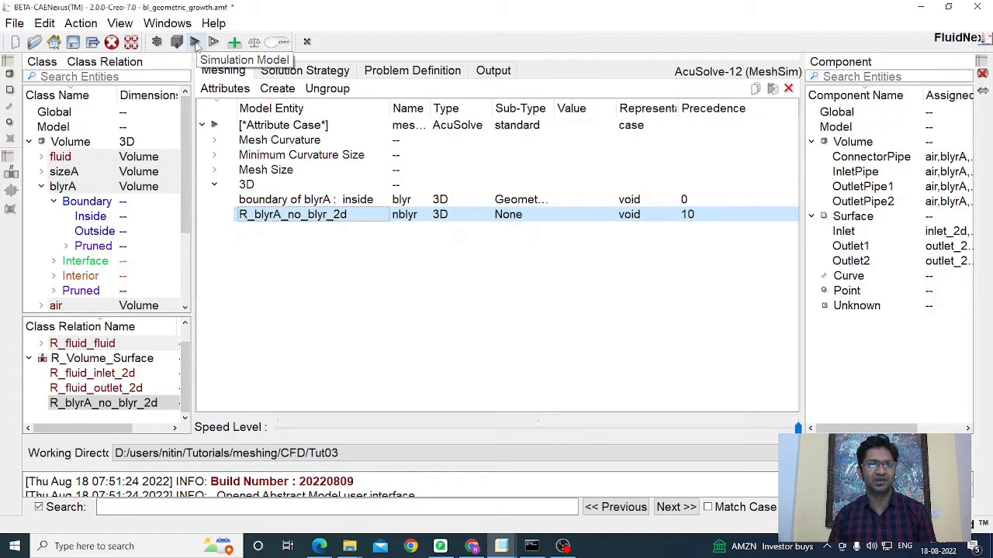
Generate the simulation model from y_duct.asm.12 in the Creo folder and maximize its window.
left_click(194, 43)
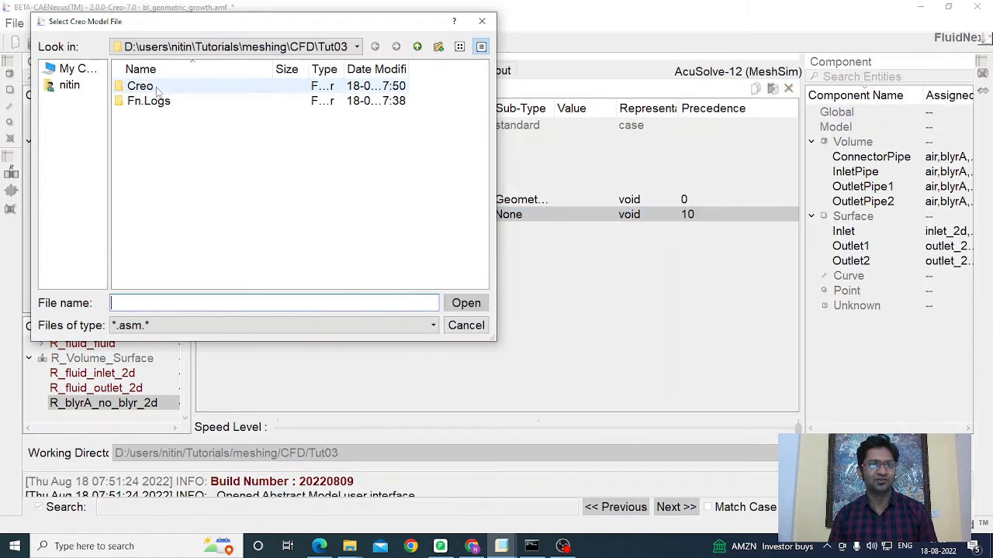
double_click(147, 88)
left_click(184, 88)
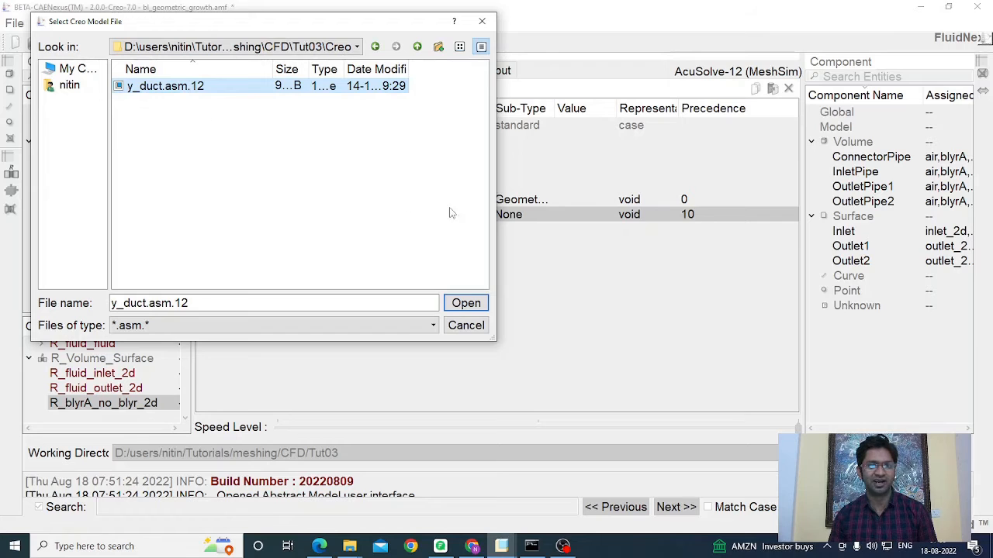
left_click(466, 304)
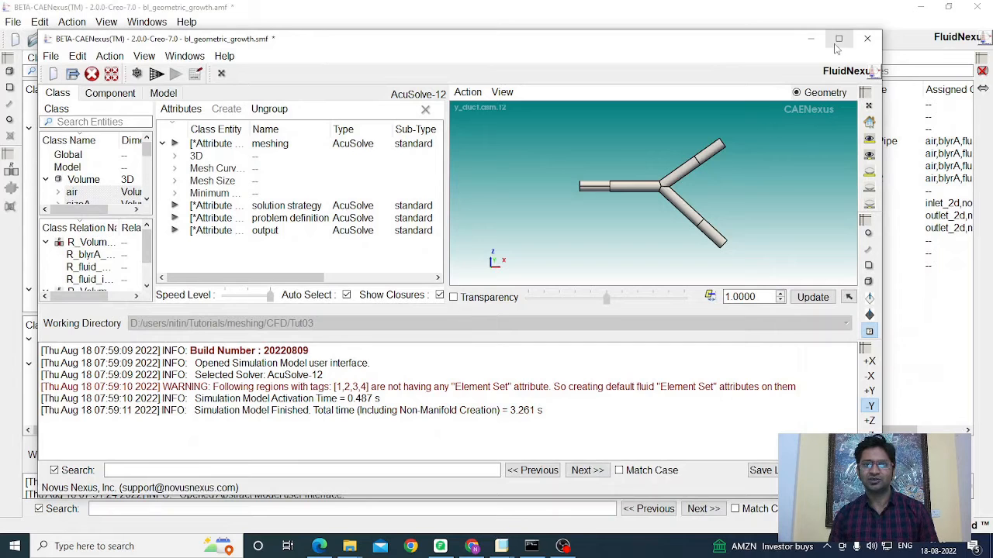
left_click(838, 38)
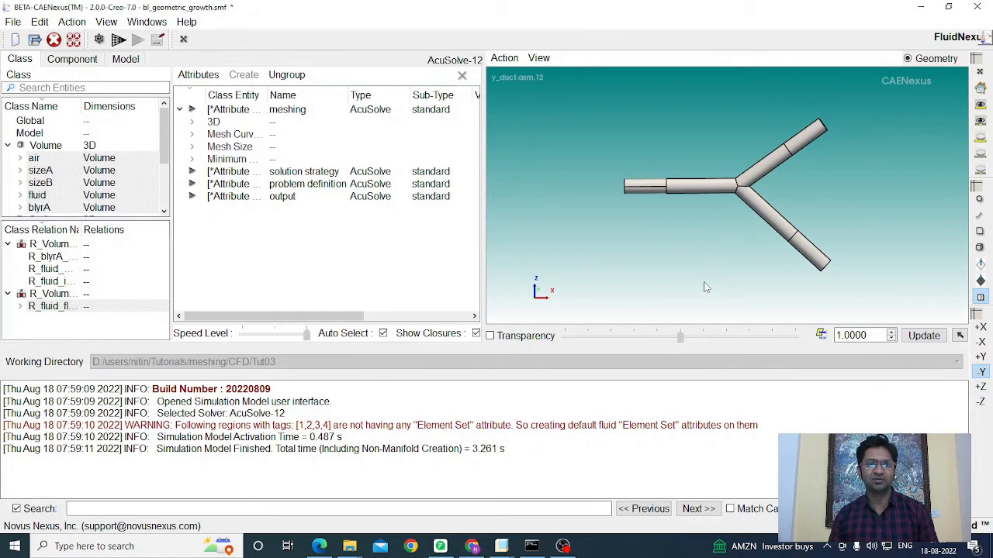
Examine the blyr settings and the duct surfaces associated with the blyr and nblyr attributes in the simulation model.
left_click(192, 122)
left_click_drag(266, 94, 360, 94)
left_click(258, 137)
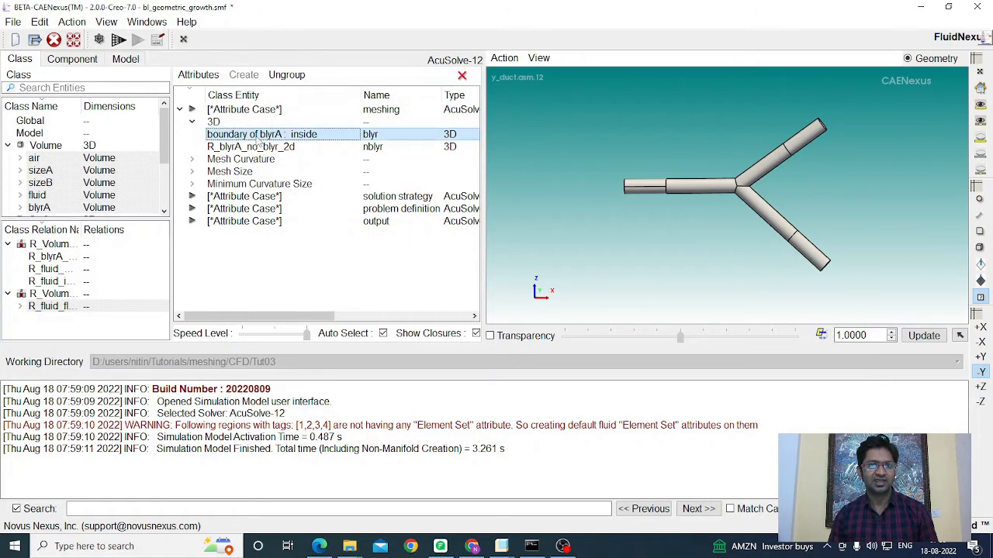
double_click(258, 137)
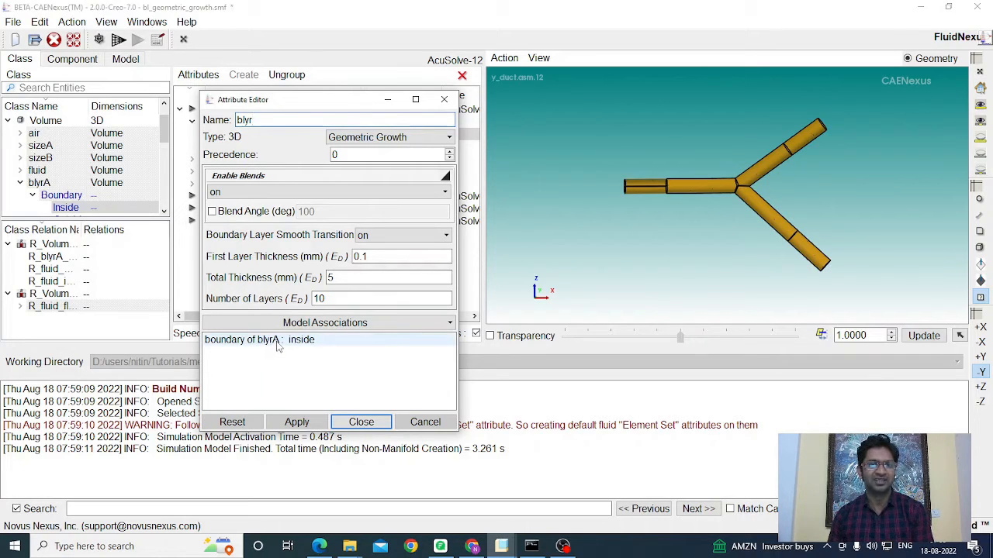
left_click(276, 343)
left_click_drag(715, 258, 773, 293)
scroll(633, 224, "up", 3)
scroll(768, 291, "down", 2)
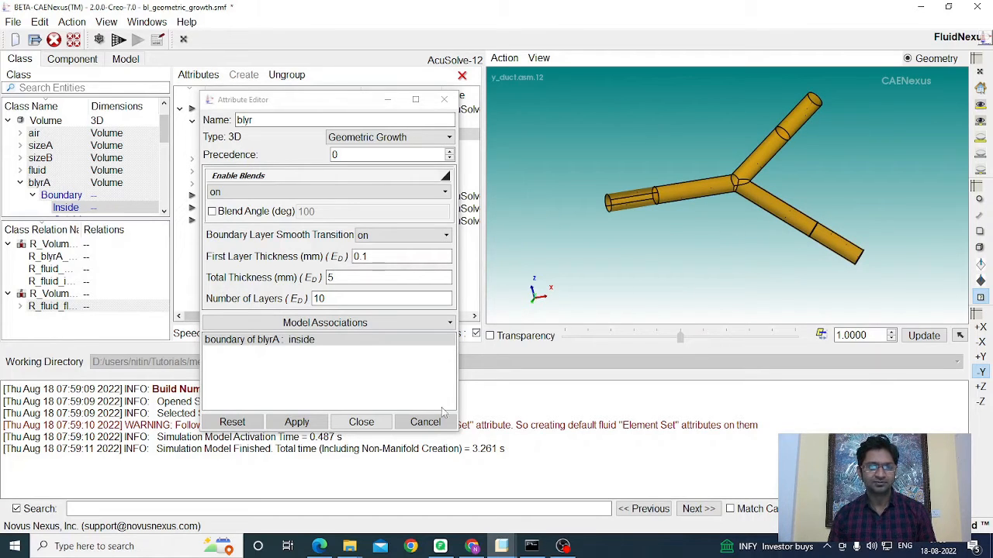
left_click(361, 422)
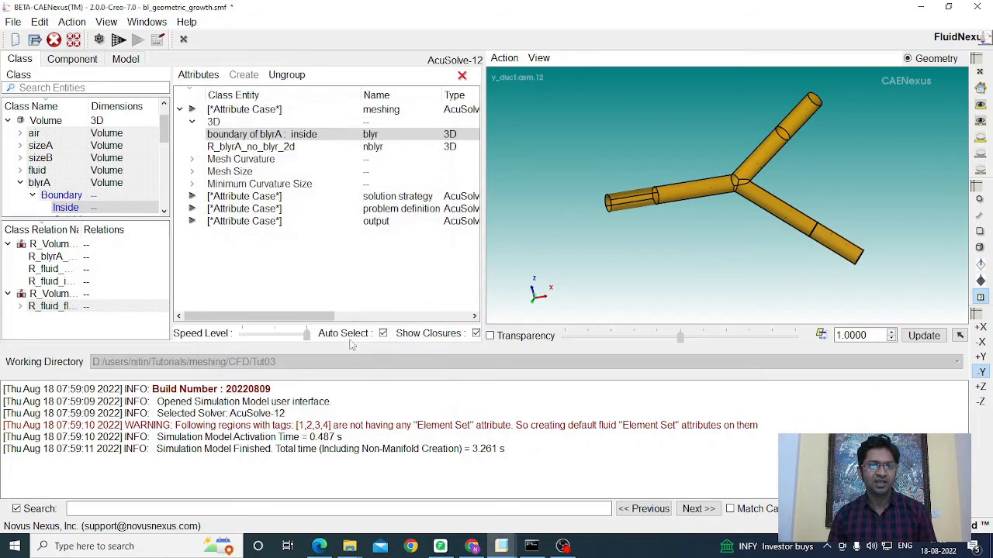
left_click(264, 151)
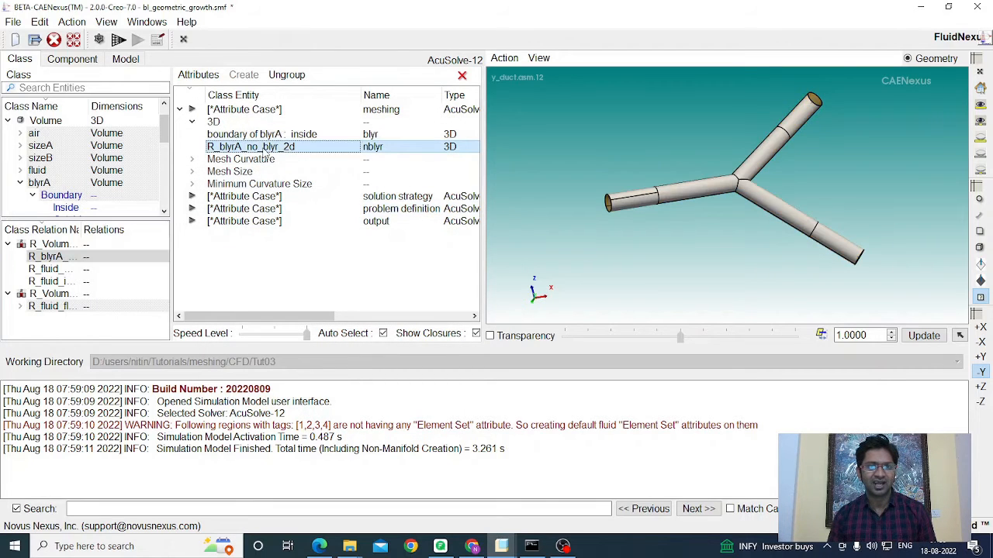
Examine the nblyr attribute's settings and model association along with the open end faces of the three duct branches.
double_click(266, 154)
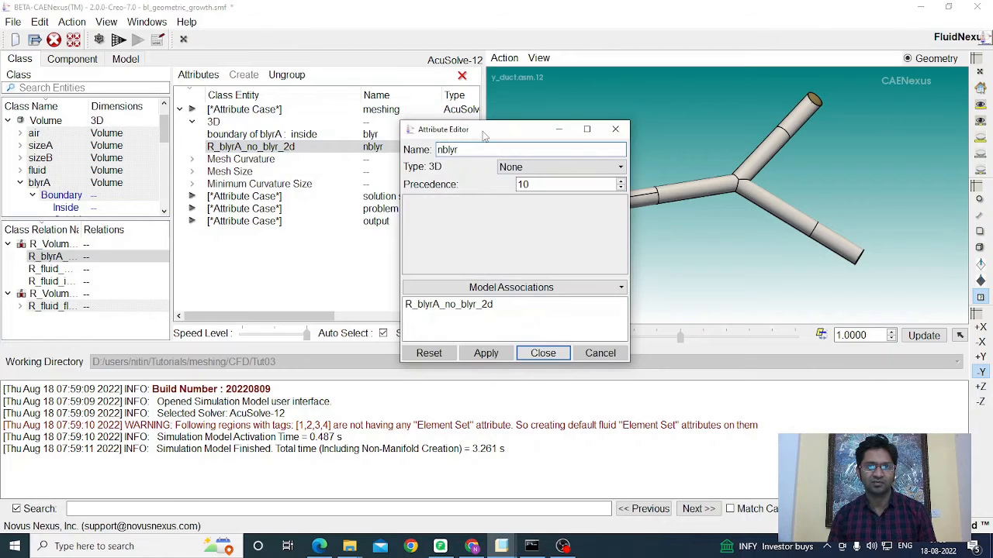
left_click_drag(484, 136, 271, 122)
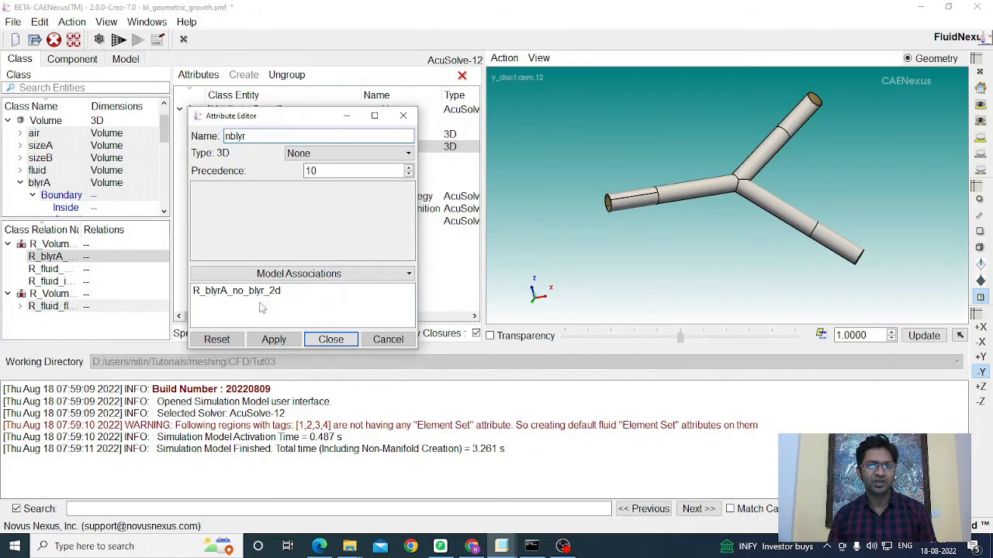
mouse_move(702, 241)
middle_mouse_down()
mouse_move(716, 240)
mouse_move(712, 231)
middle_mouse_up()
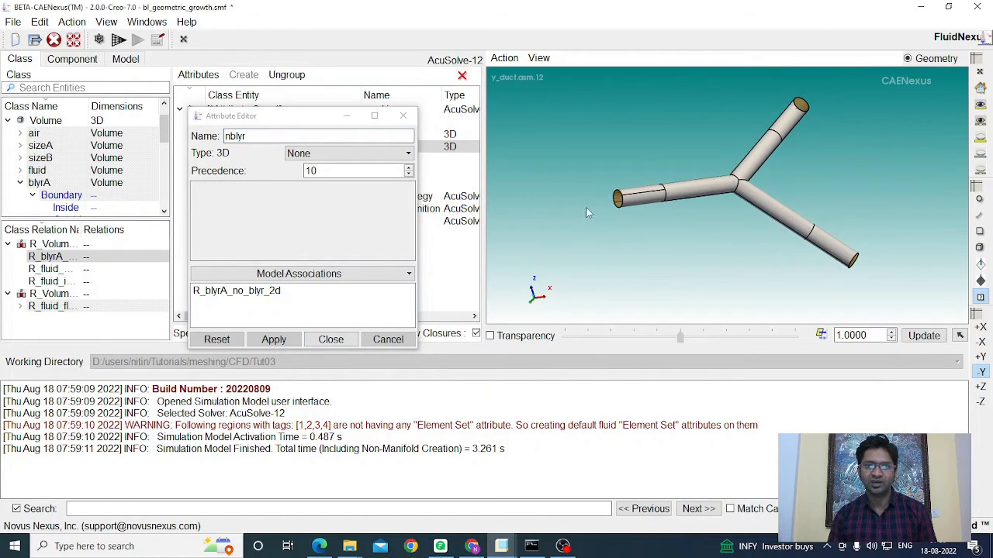
scroll(610, 237, "up", 3)
scroll(611, 240, "up", 5)
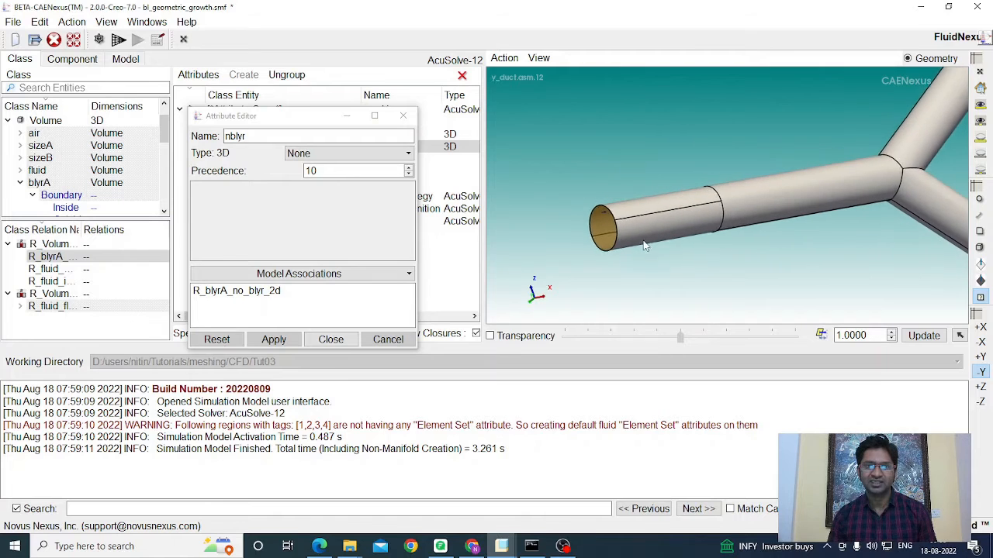
middle_click_drag(677, 247, 768, 271)
scroll(620, 236, "down", 5)
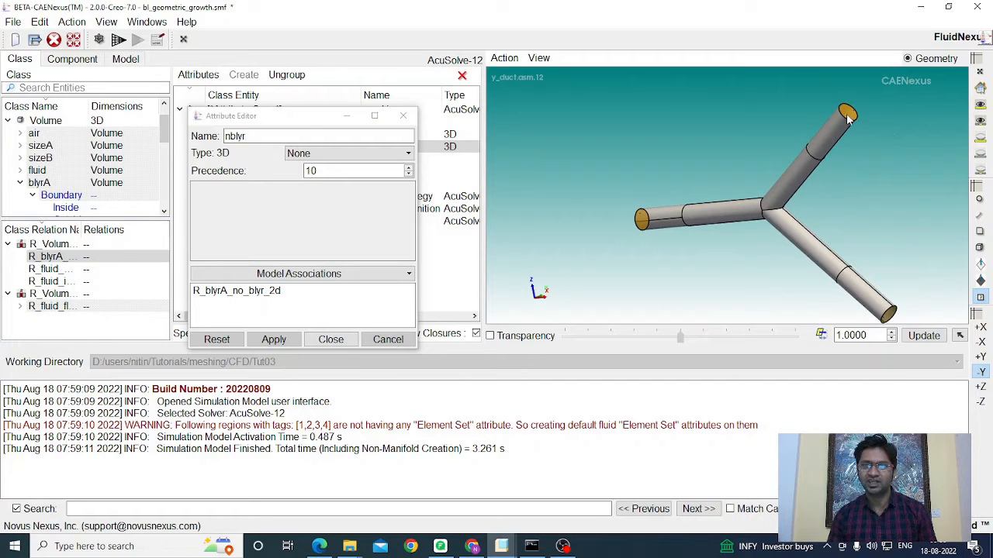
middle_click_drag(895, 232, 838, 208)
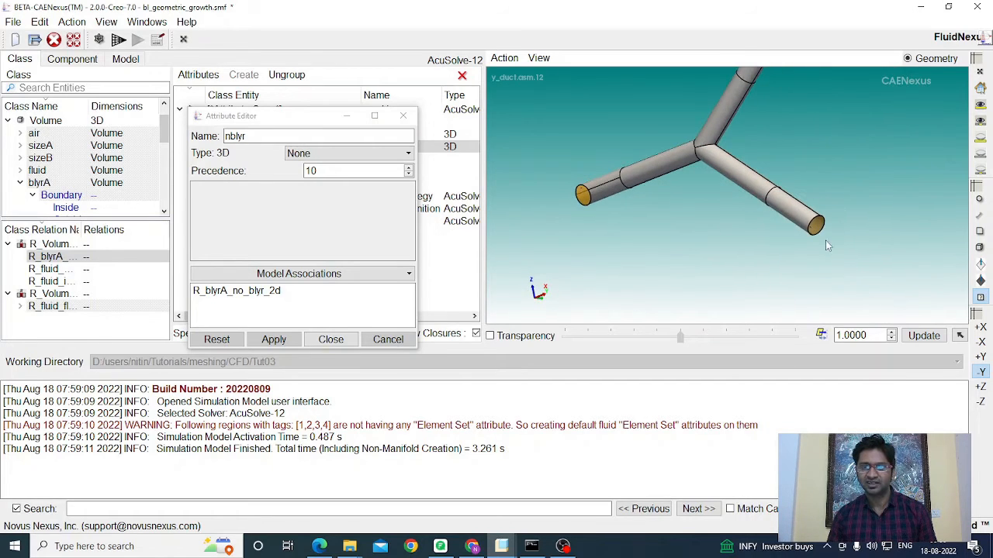
middle_click_drag(825, 245, 802, 186)
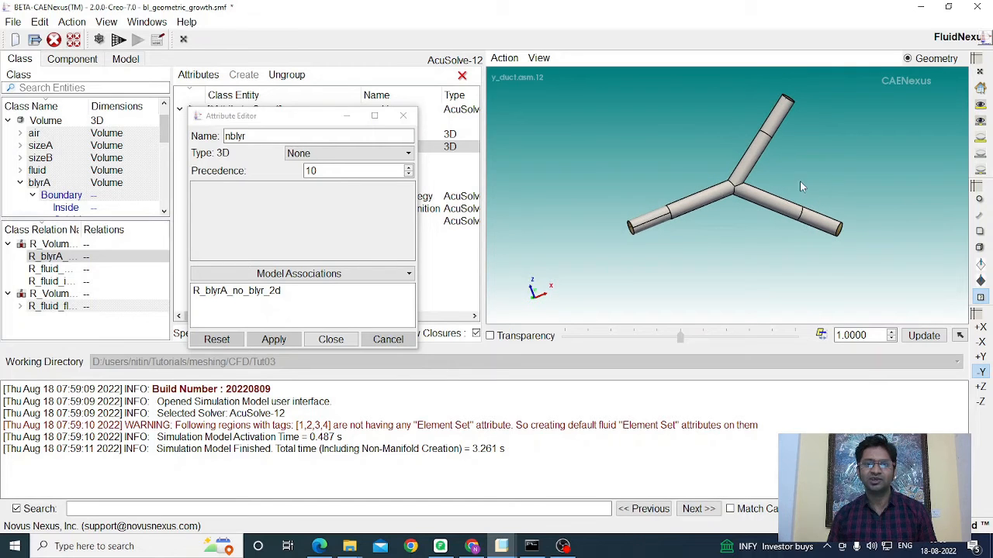
left_click(331, 339)
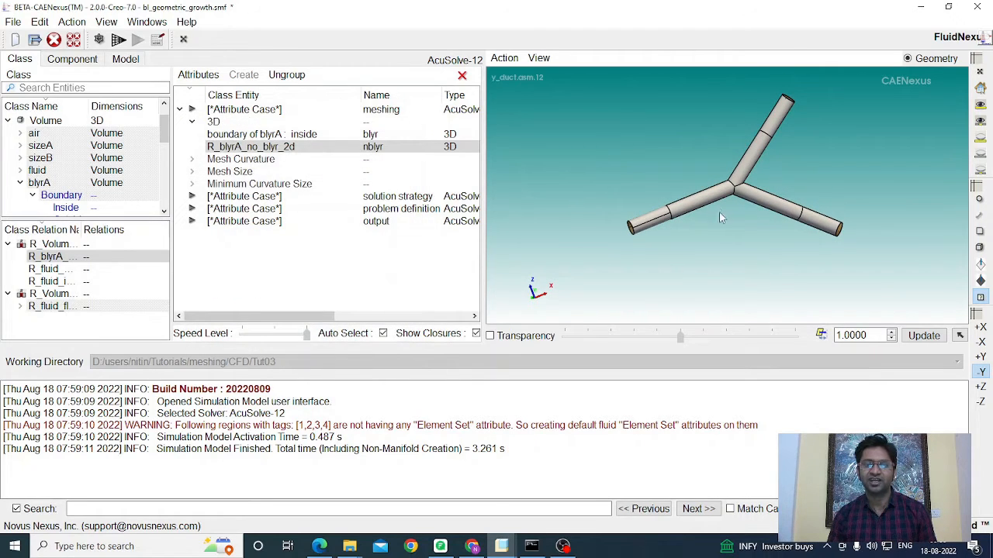
Generate the mesh for the Y-duct simulation model.
middle_click_drag(720, 214, 791, 156)
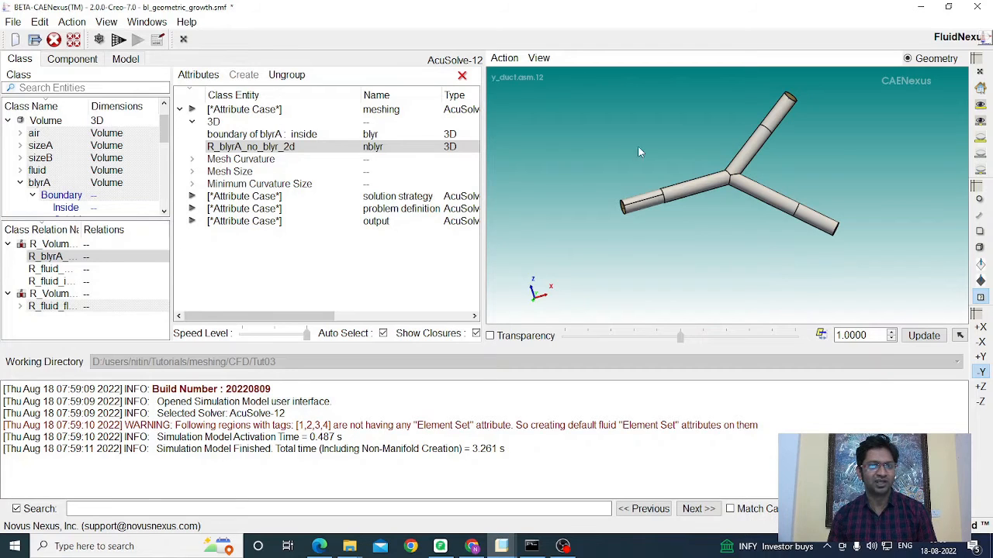
left_click(119, 41)
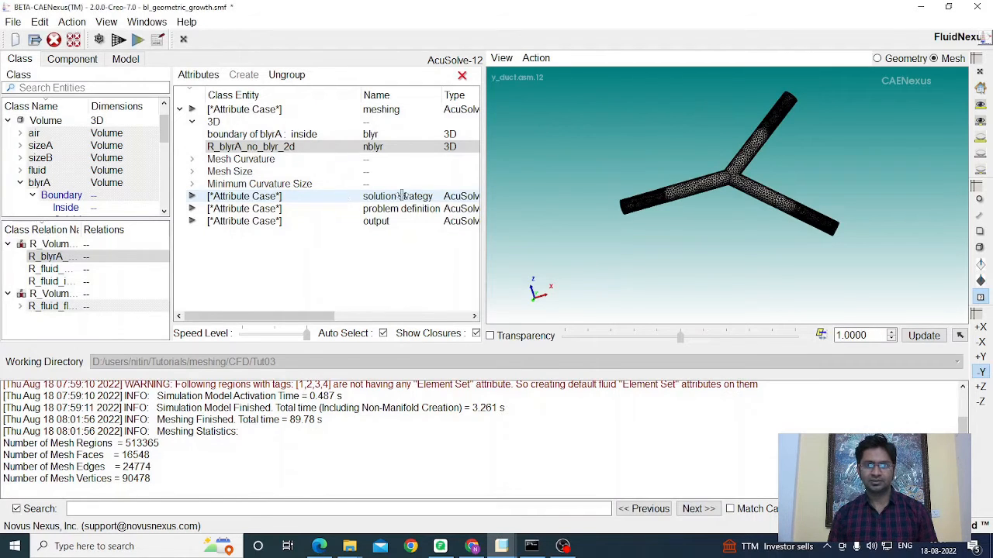
mouse_move(692, 246)
middle_mouse_down()
mouse_move(727, 262)
mouse_move(695, 280)
mouse_move(749, 284)
mouse_move(737, 263)
mouse_move(773, 262)
mouse_move(816, 292)
mouse_move(810, 313)
mouse_move(706, 258)
mouse_move(707, 242)
middle_mouse_up()
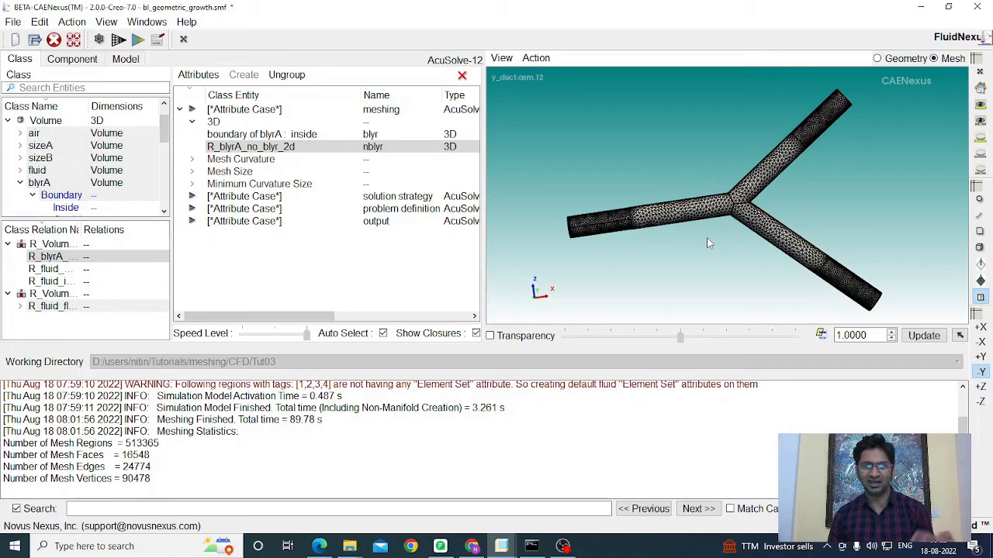
Enable the Y clip plane in the Clip Plane Editor and update the mesh clipping.
left_click(540, 59)
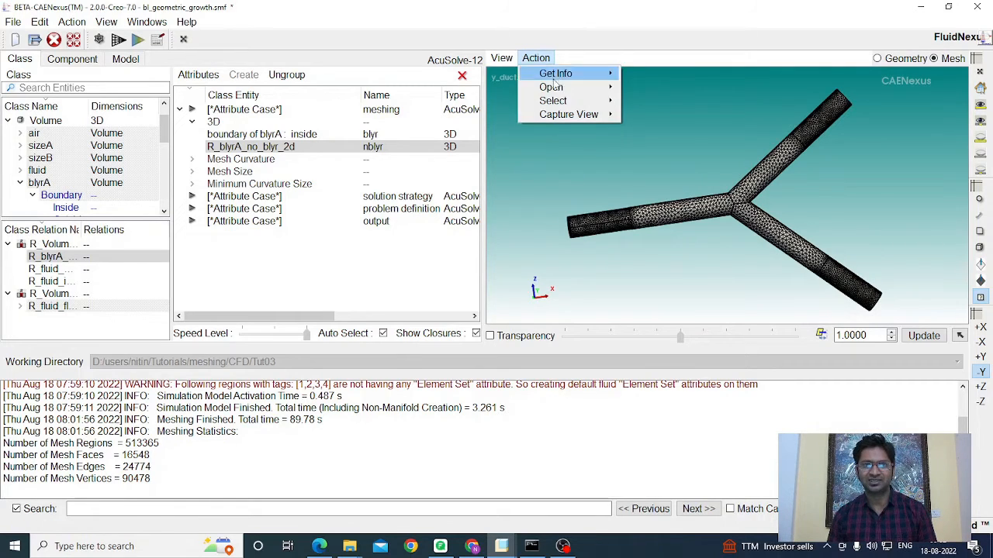
mouse_move(551, 87)
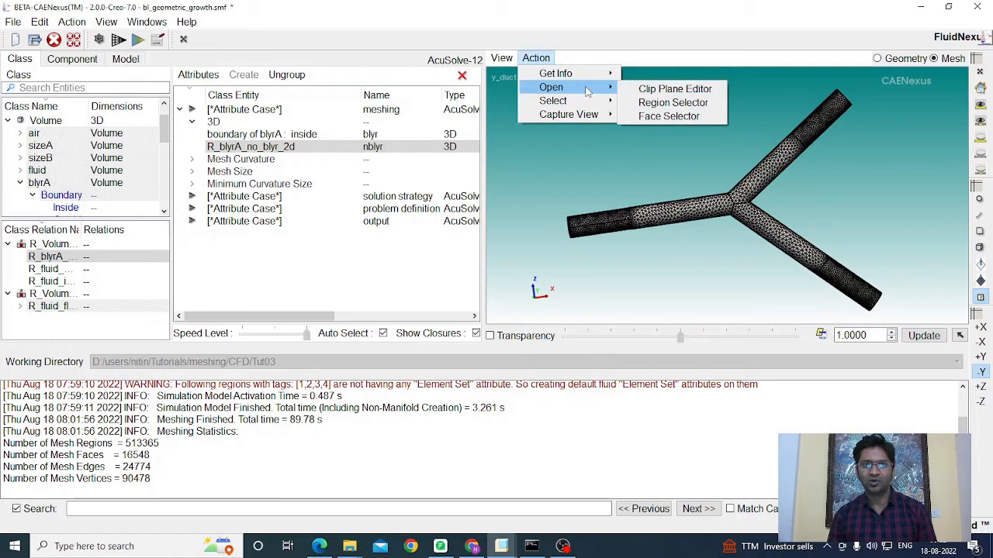
left_click(675, 89)
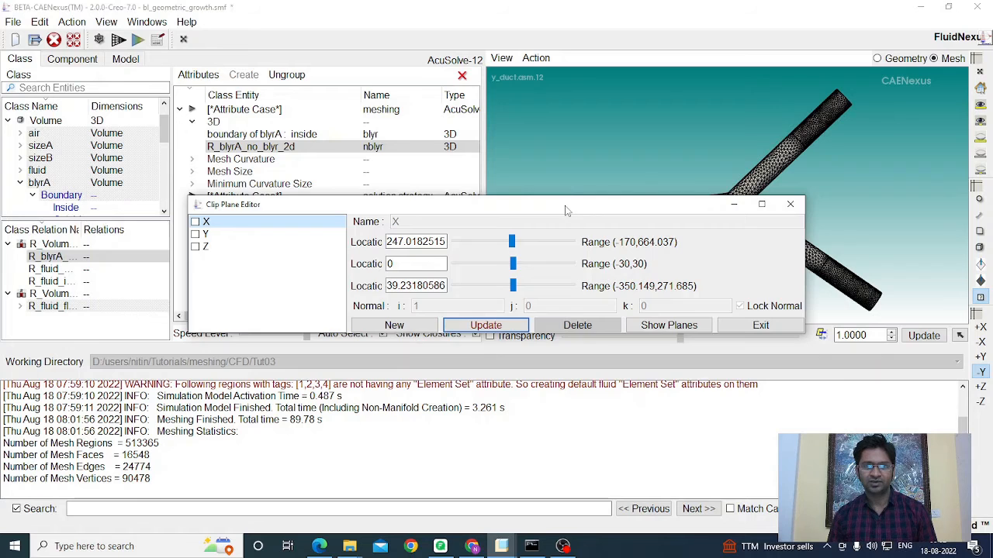
left_click_drag(566, 210, 589, 345)
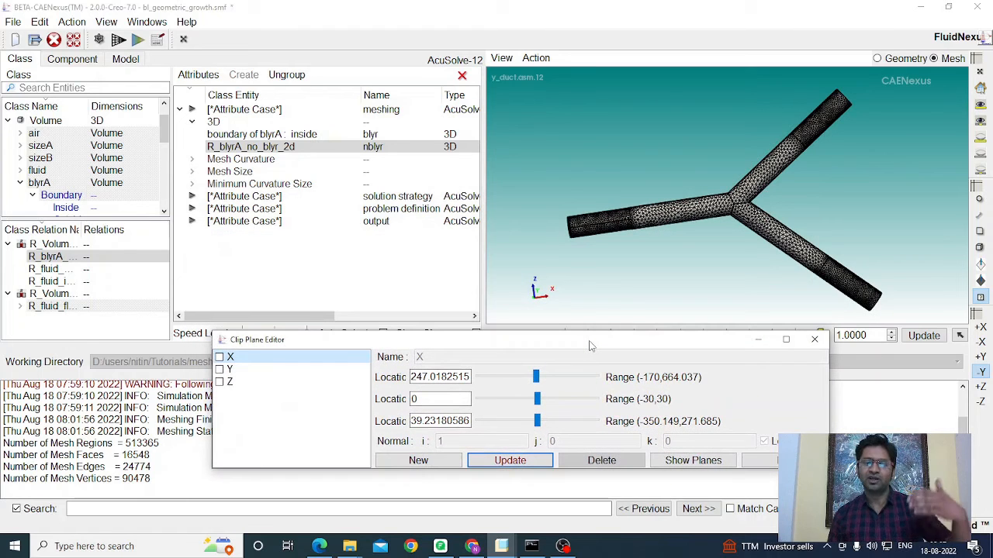
left_click_drag(728, 230, 758, 226)
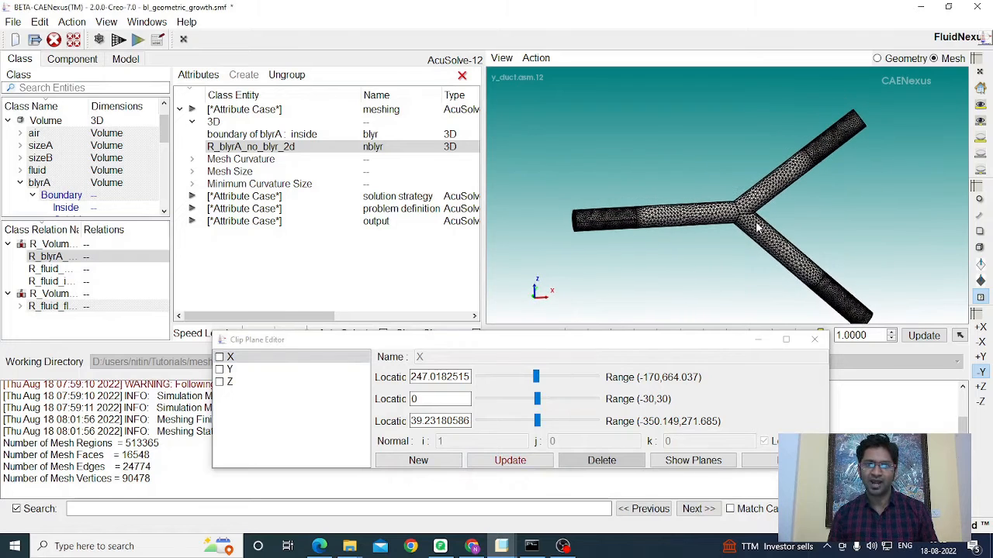
left_click(220, 371)
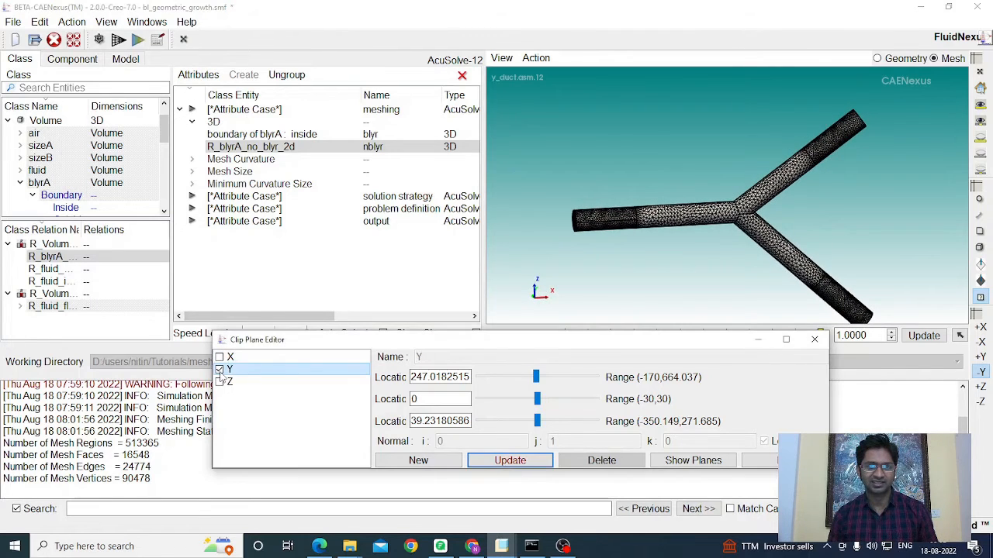
left_click(509, 460)
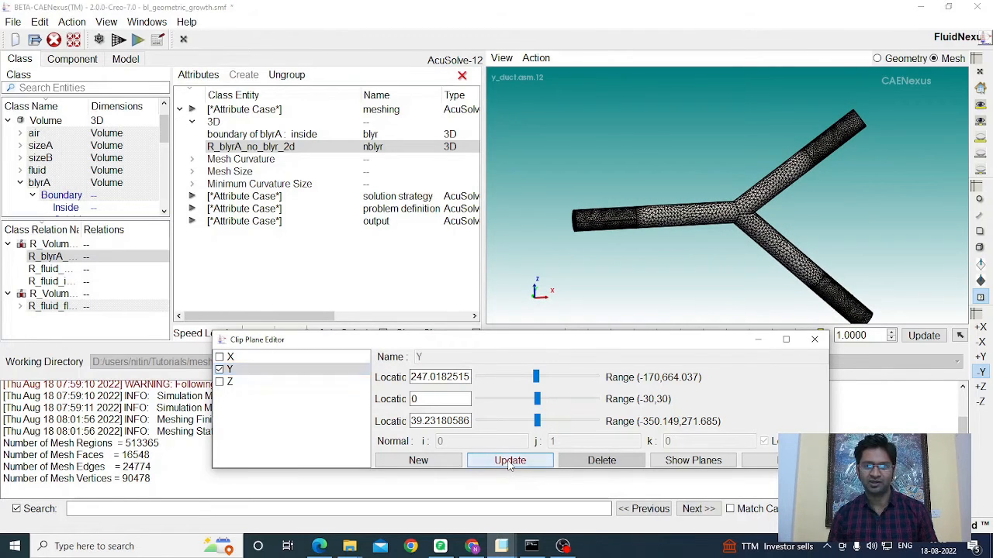
Hide all mesh entities except those selected by the Y clip plane.
left_click(502, 58)
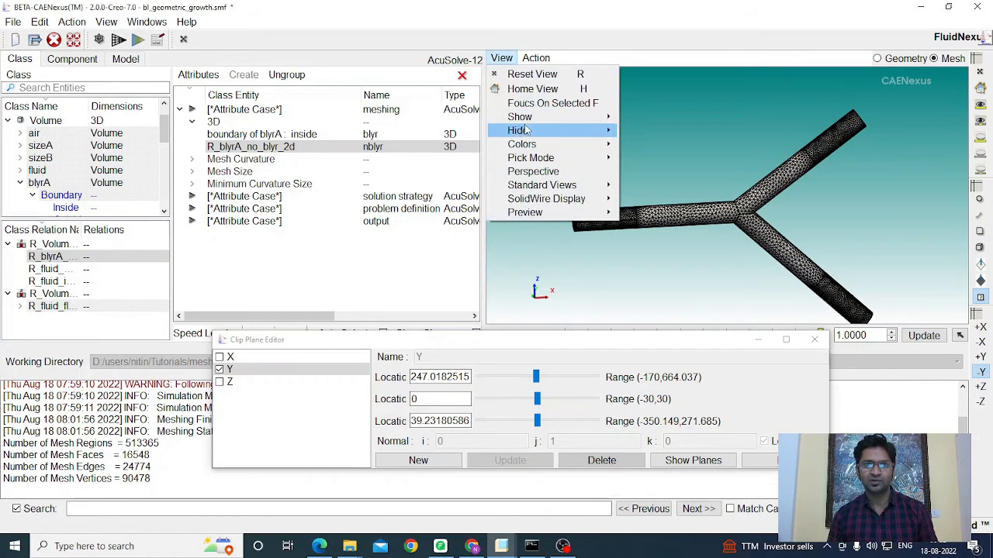
mouse_move(521, 132)
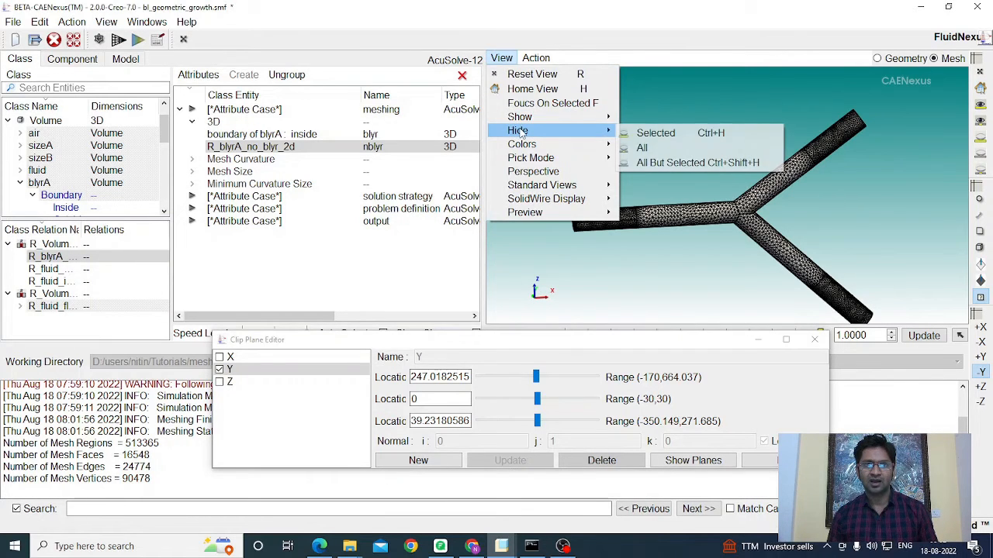
left_click(659, 164)
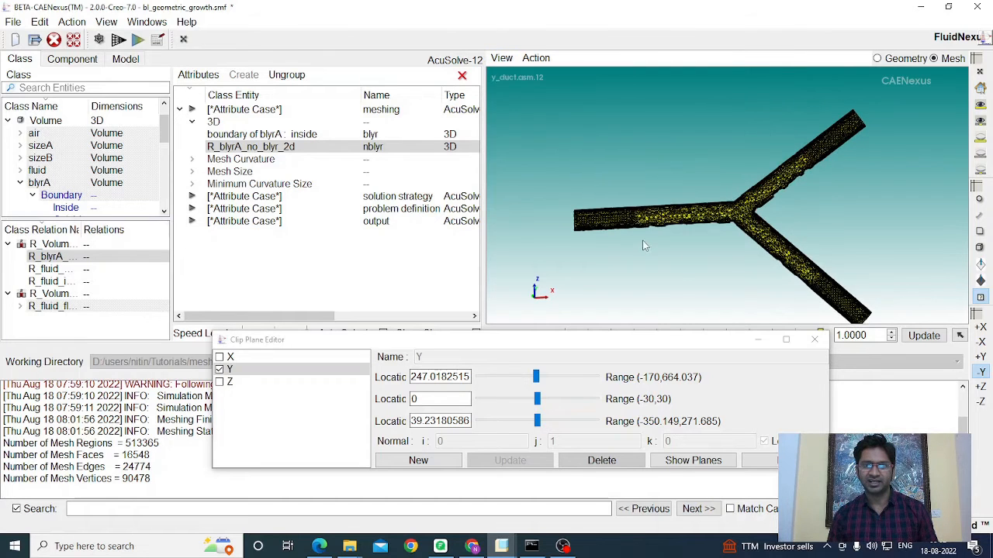
Examine the boundary layer elements along the upper and lower walls at the open end of the single straight branch.
scroll(698, 236, "up", 3)
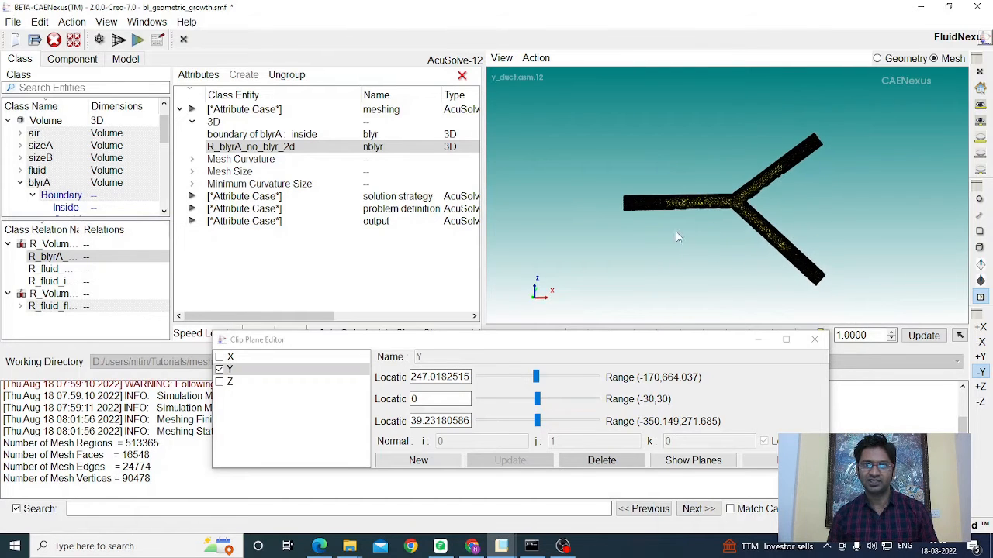
scroll(643, 200, "up", 5)
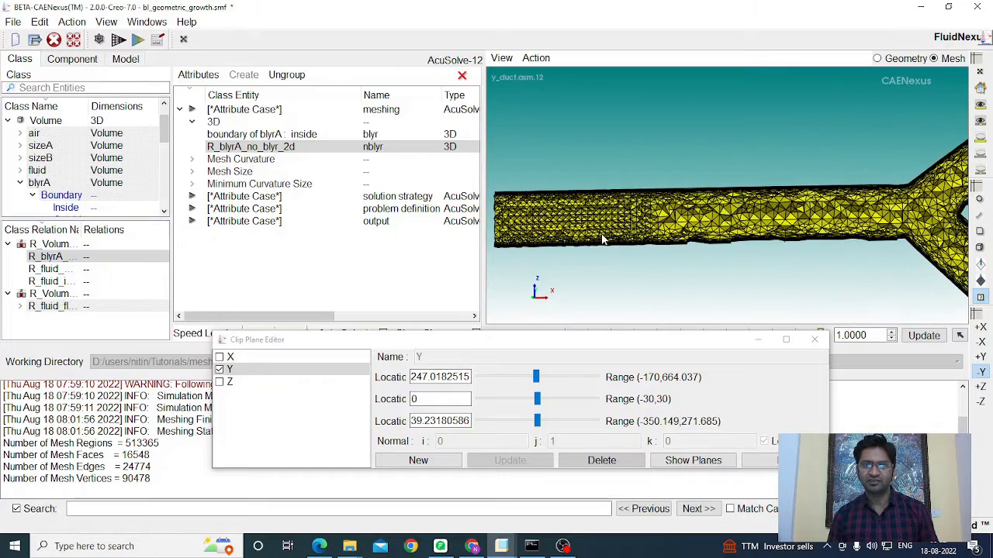
scroll(659, 218, "up", 3)
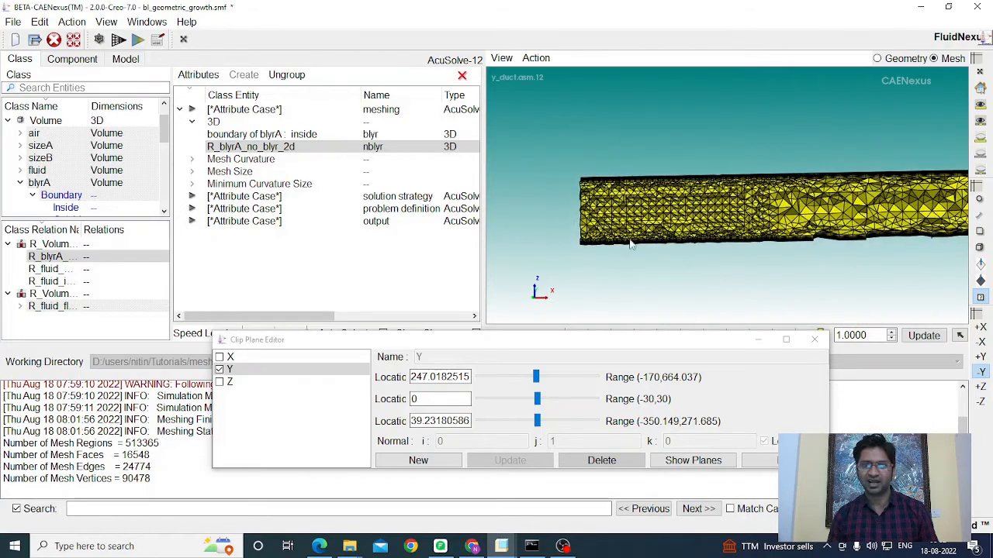
scroll(595, 204, "up", 4)
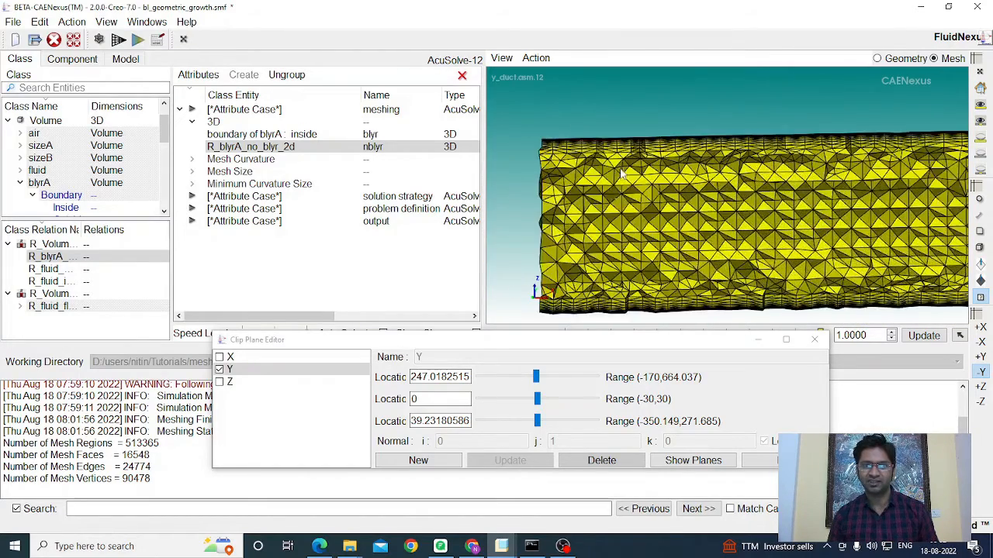
scroll(659, 206, "up", 5)
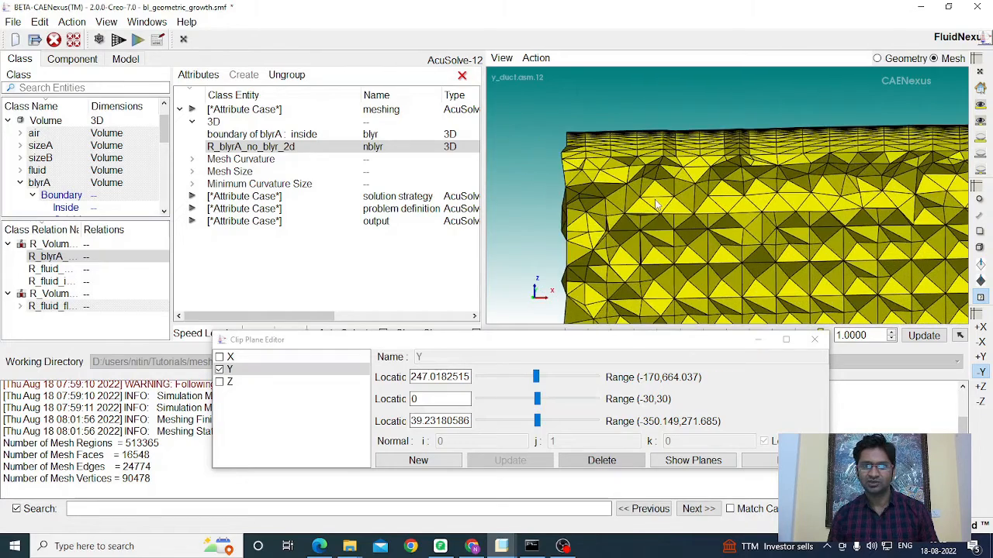
scroll(757, 231, "down", 3)
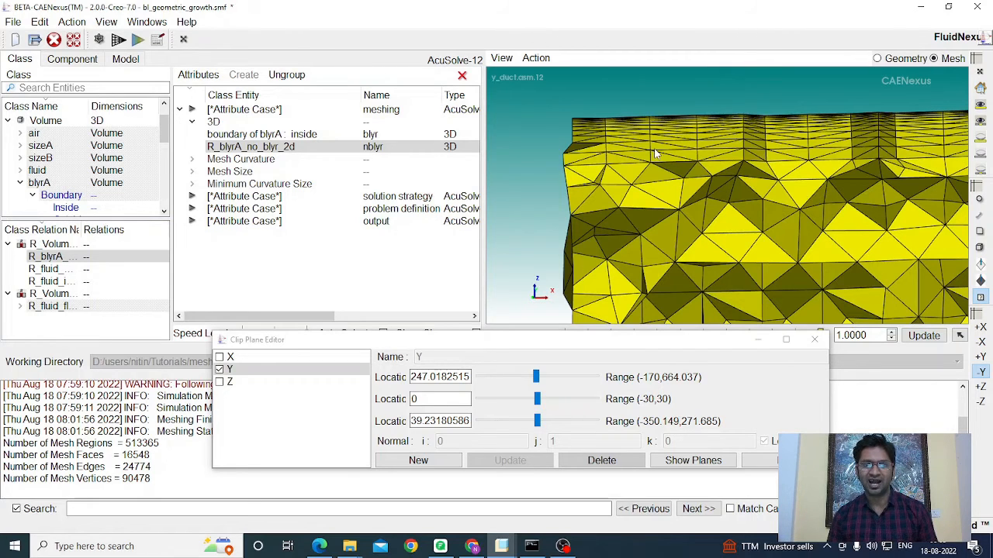
scroll(642, 127, "down", 5)
middle_click_drag(706, 186, 679, 95)
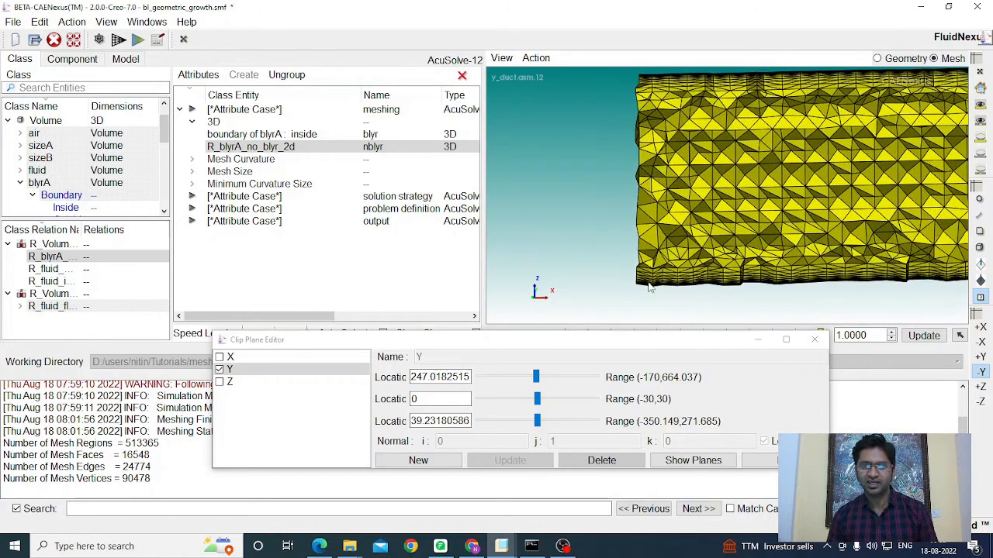
scroll(655, 271, "up", 5)
scroll(644, 265, "up", 4)
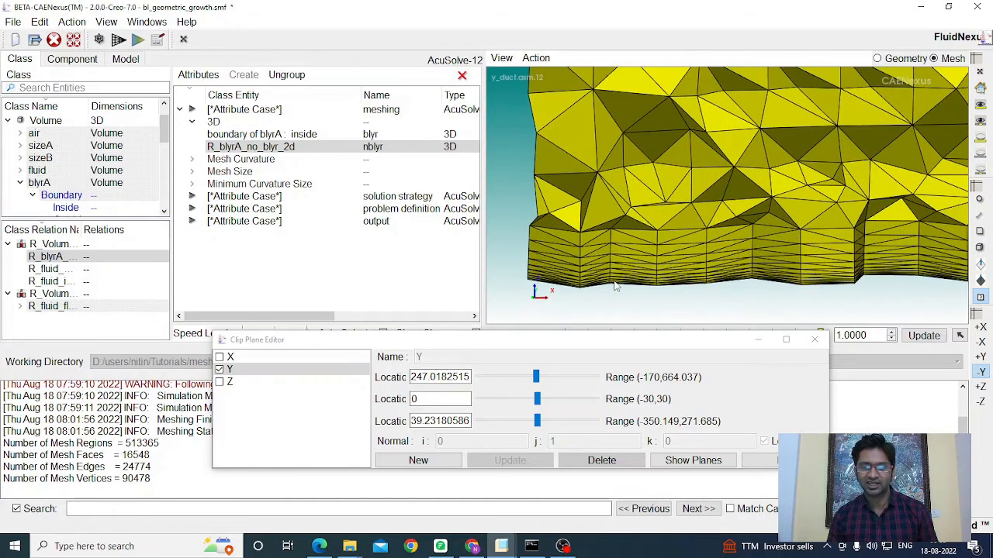
Inspect the clipped mesh across the Y-junction and at the open end face of the single branch excluded from boundary layers.
scroll(597, 266, "down", 3)
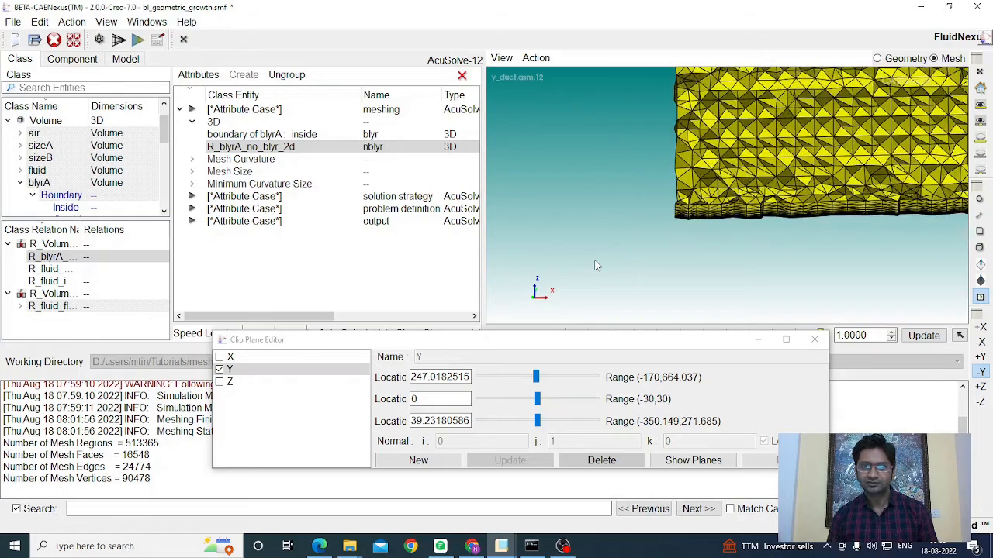
scroll(596, 265, "down", 4)
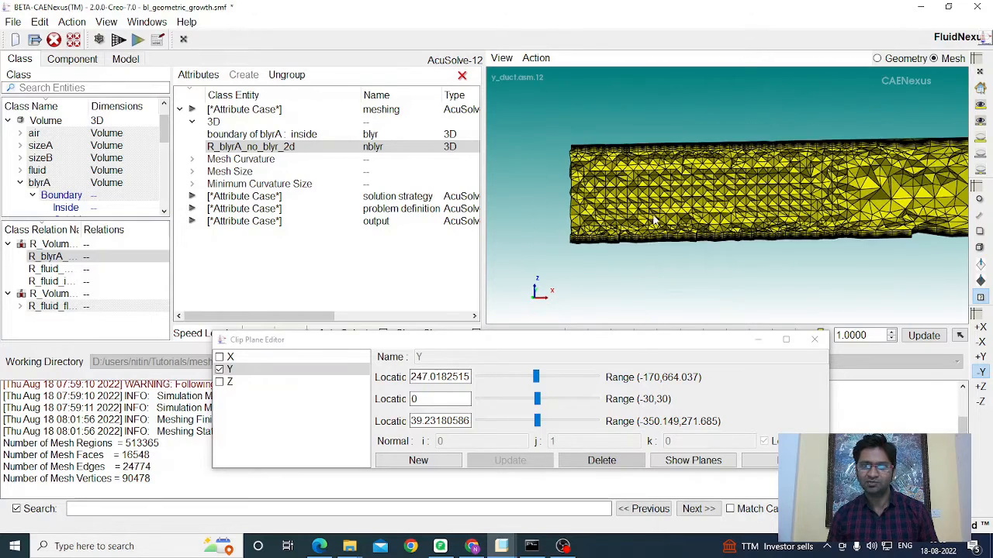
scroll(653, 221, "down", 4)
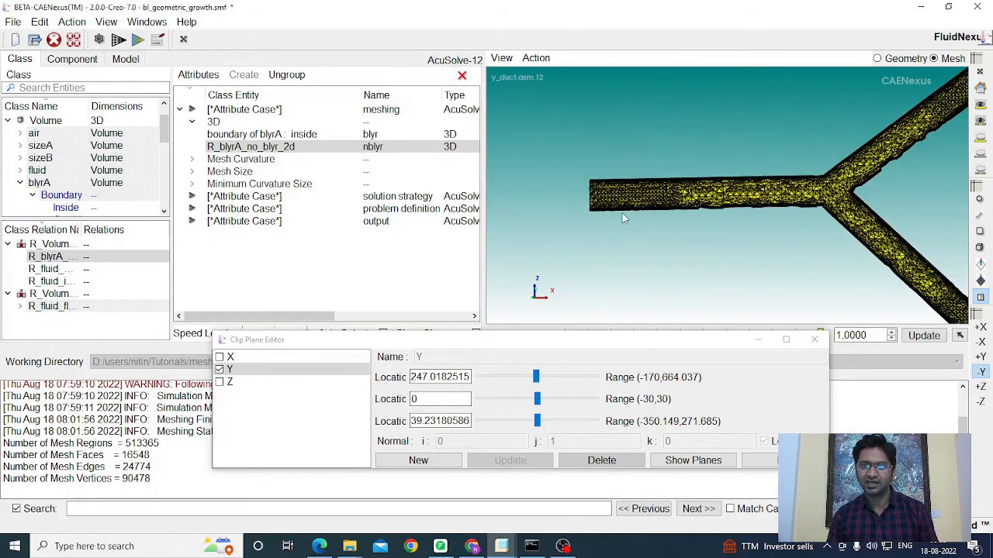
middle_click_drag(622, 213, 609, 232)
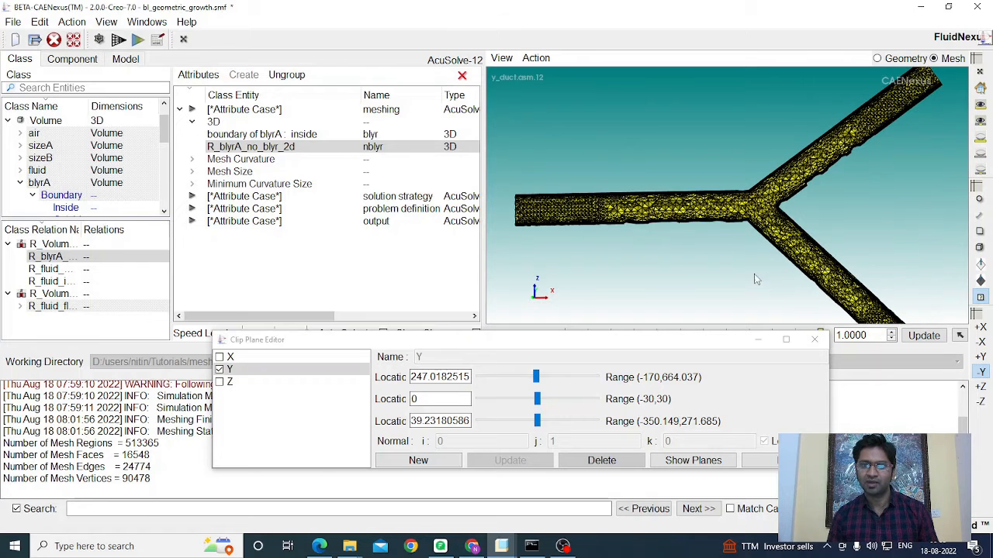
scroll(673, 242, "up", 5)
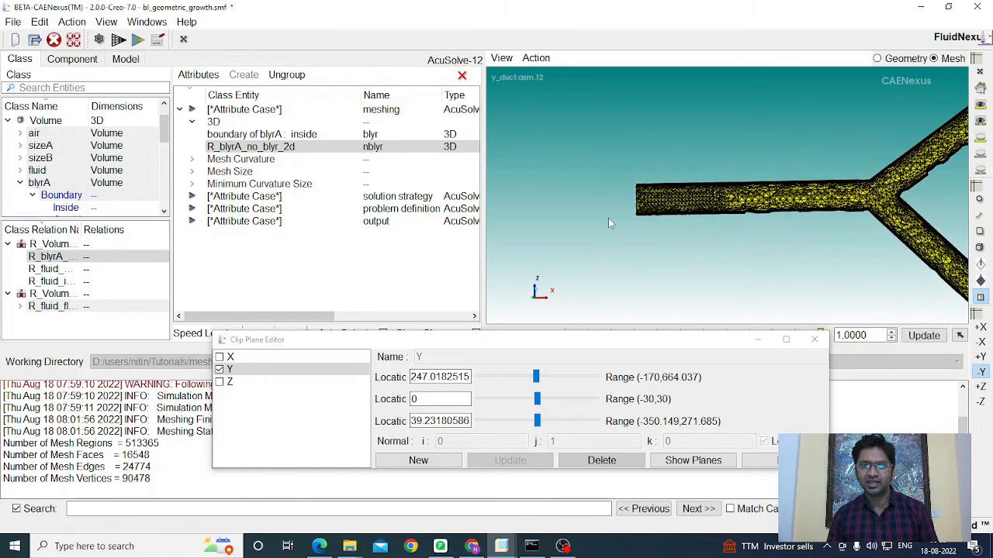
middle_click_drag(592, 221, 717, 221)
scroll(621, 203, "up", 4)
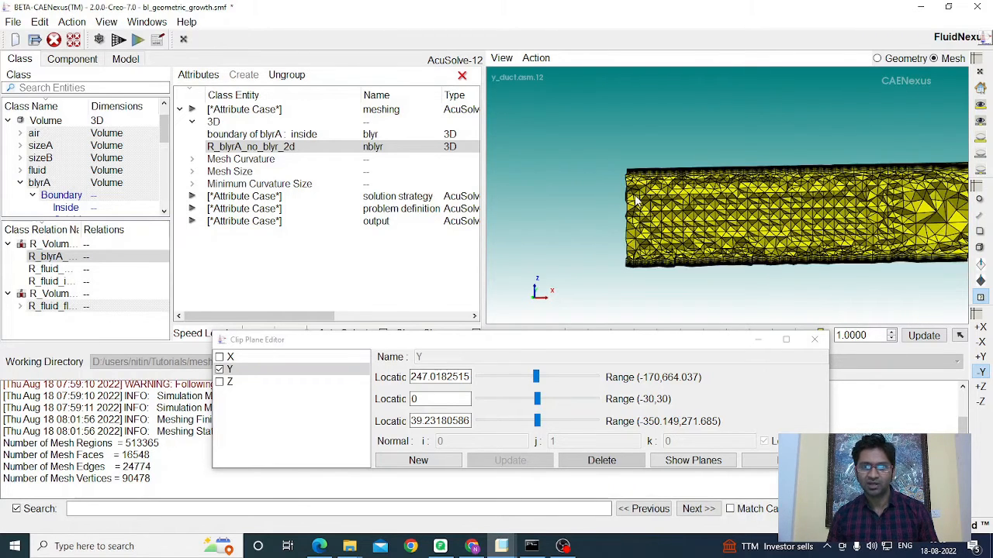
Examine the clipped mesh at the single straight branch's open end against the nblyr attribute on R_blyrA_no_blyr_2d.
middle_click_drag(632, 192, 663, 170)
scroll(608, 157, "up", 2)
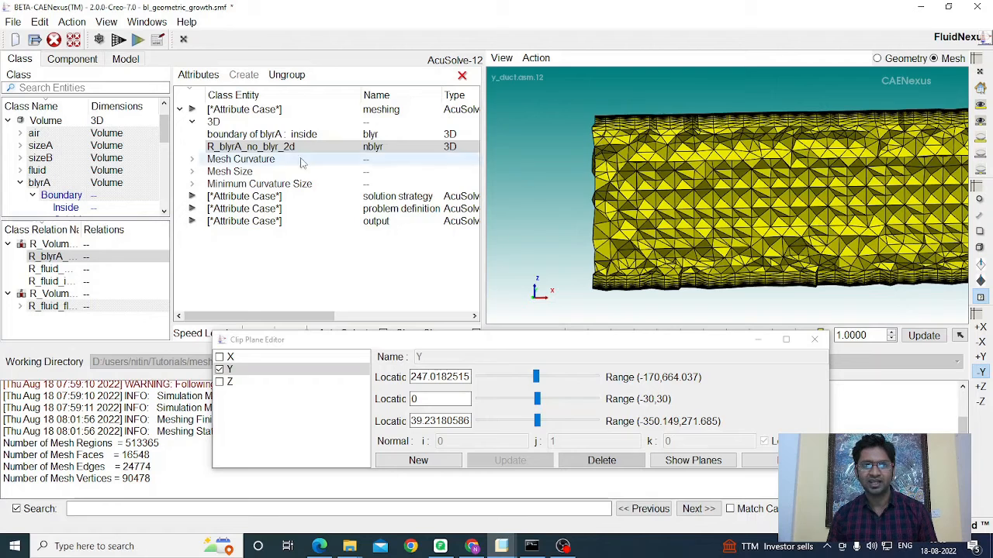
left_click(230, 149)
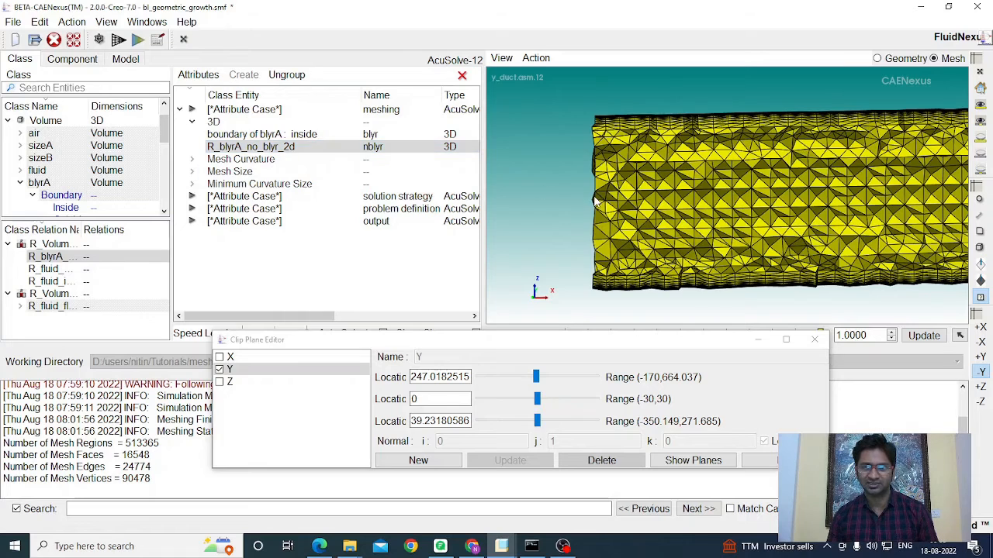
Inspect the clipped mesh at the upper angled branch's open end face and along its adjoining walls, ending on the whole Y-duct.
scroll(595, 200, "down", 5)
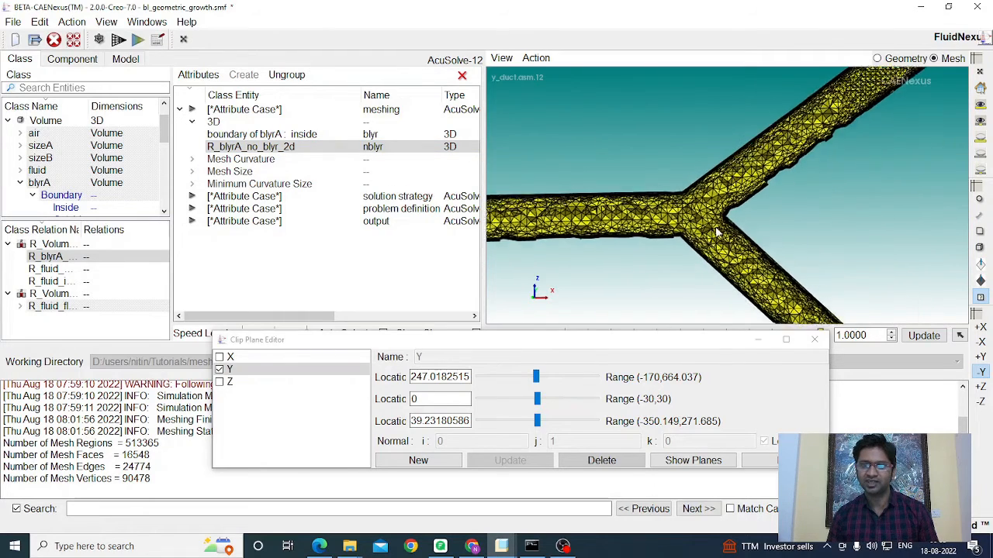
scroll(716, 232, "down", 3)
middle_click_drag(779, 208, 689, 260)
scroll(780, 136, "up", 2)
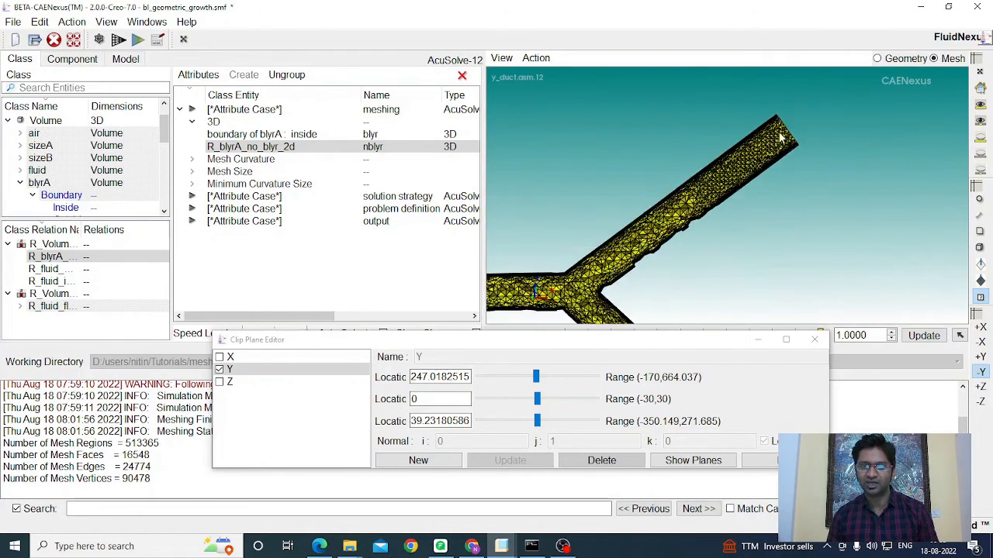
scroll(780, 136, "up", 5)
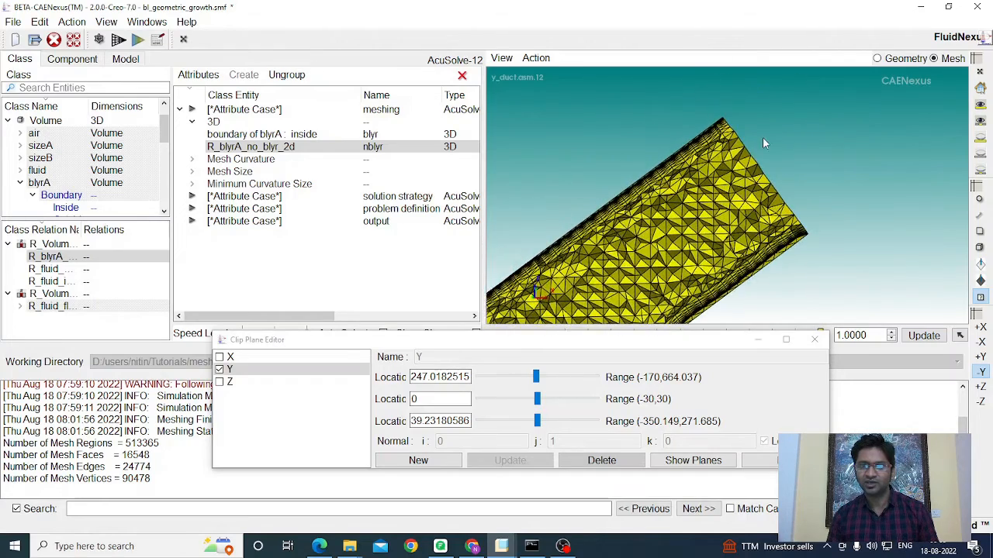
scroll(762, 136, "up", 4)
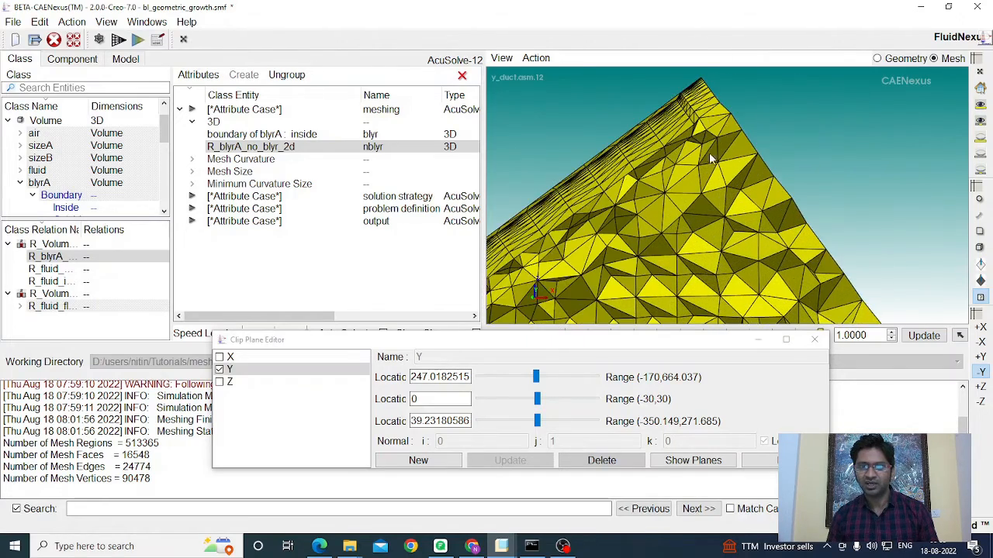
scroll(709, 154, "up", 1)
middle_click_drag(705, 150, 709, 178)
middle_click_drag(664, 137, 740, 142)
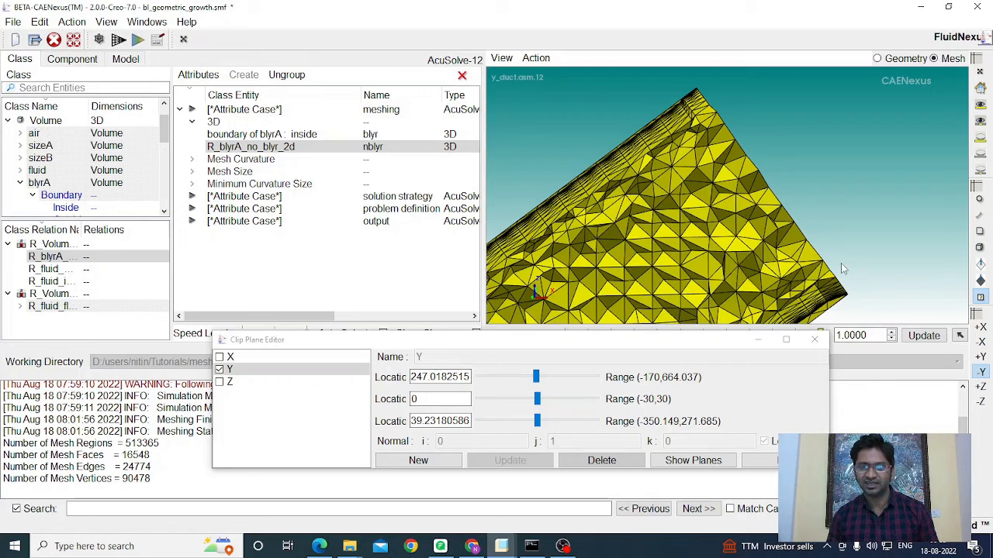
scroll(775, 140, "down", 10)
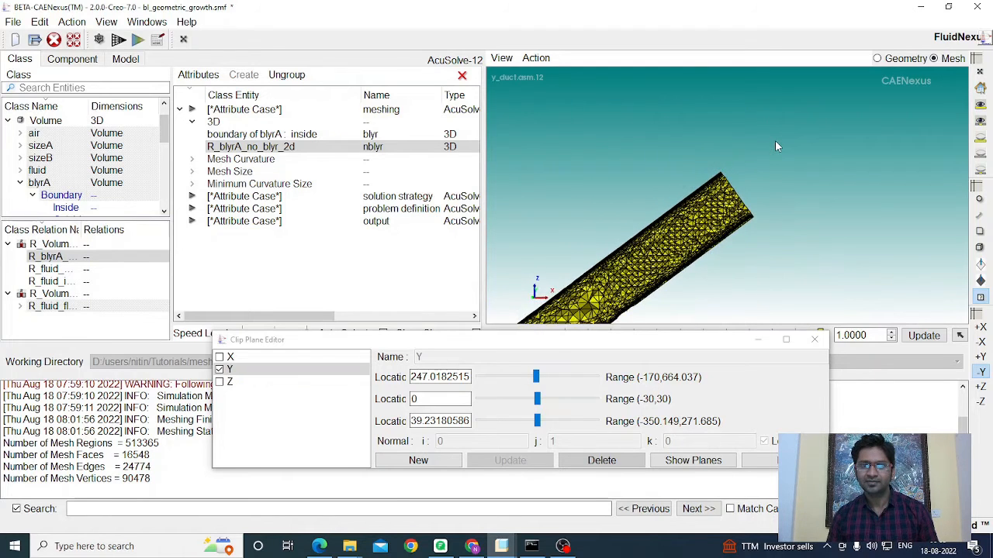
scroll(823, 142, "down", 6)
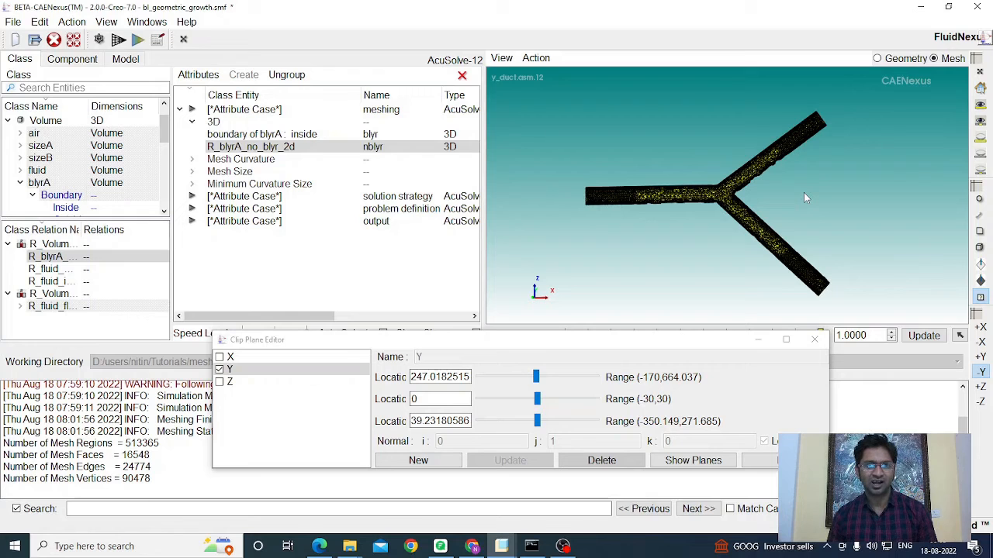
Review the blyr attribute's boundary layer settings and the available 3D boundary layer types, and close its editor.
left_click(259, 139)
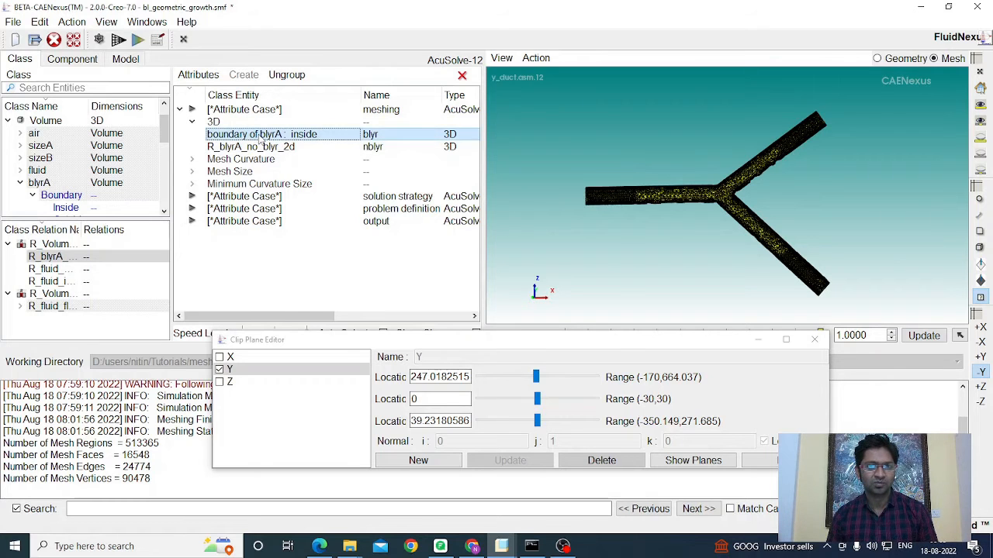
double_click(262, 137)
left_click_drag(456, 103, 301, 98)
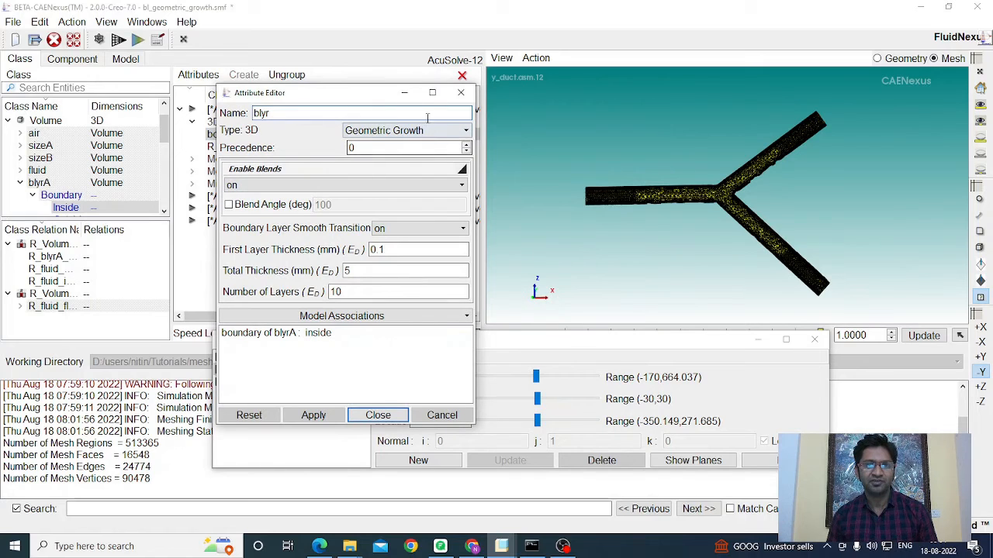
left_click(385, 132)
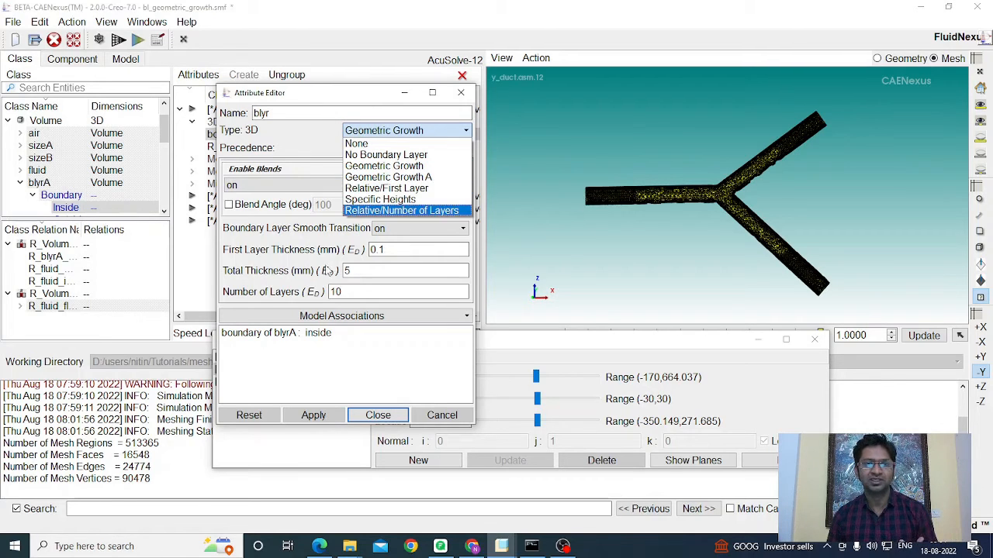
left_click(311, 151)
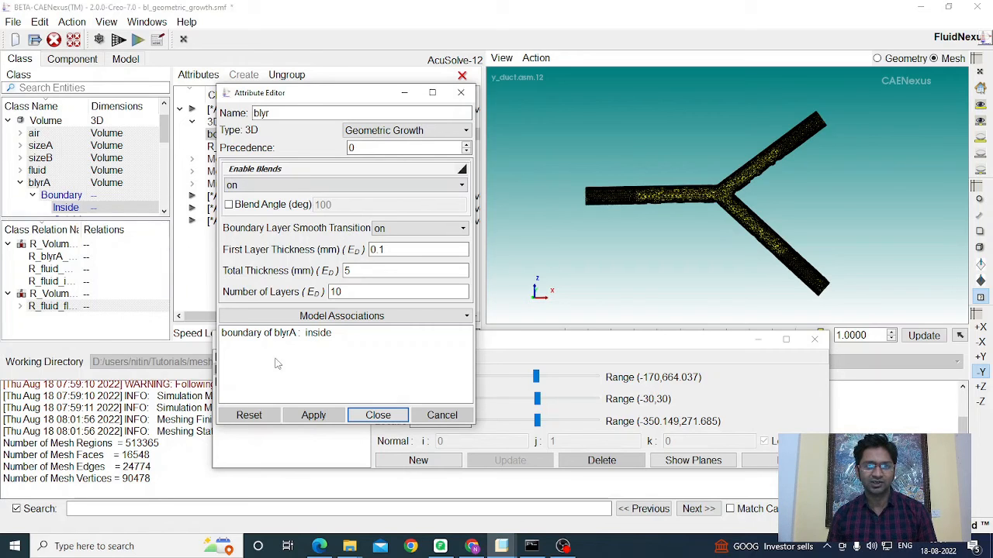
left_click(378, 415)
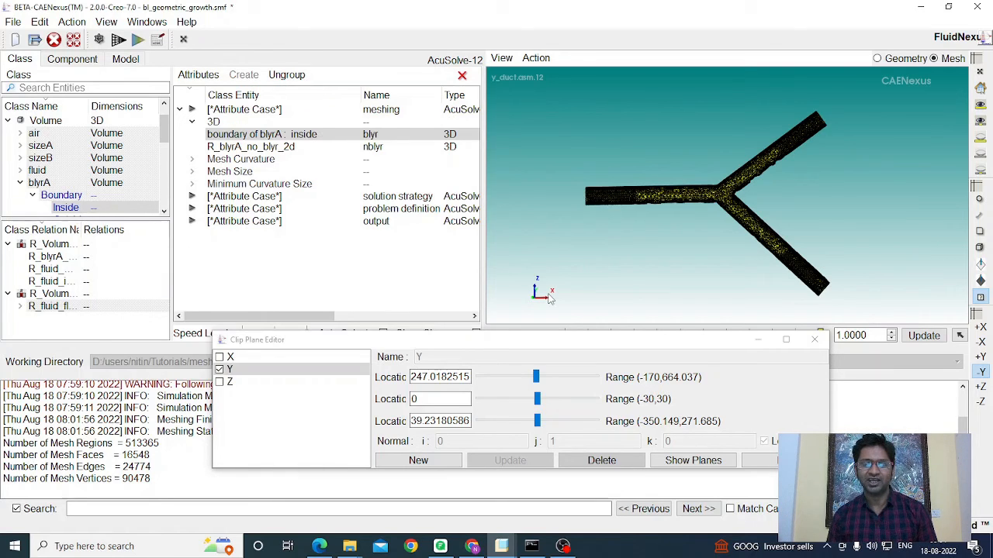